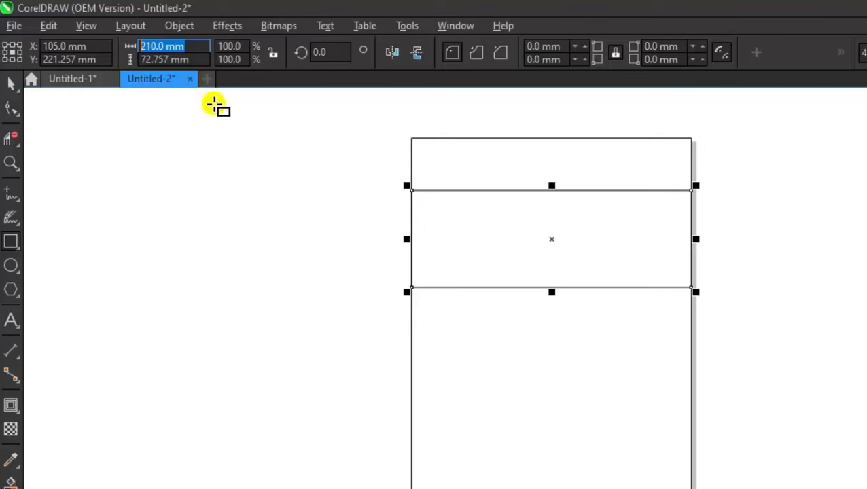
Set the height of the full-width rectangle on the page to 90 mm
click(185, 59)
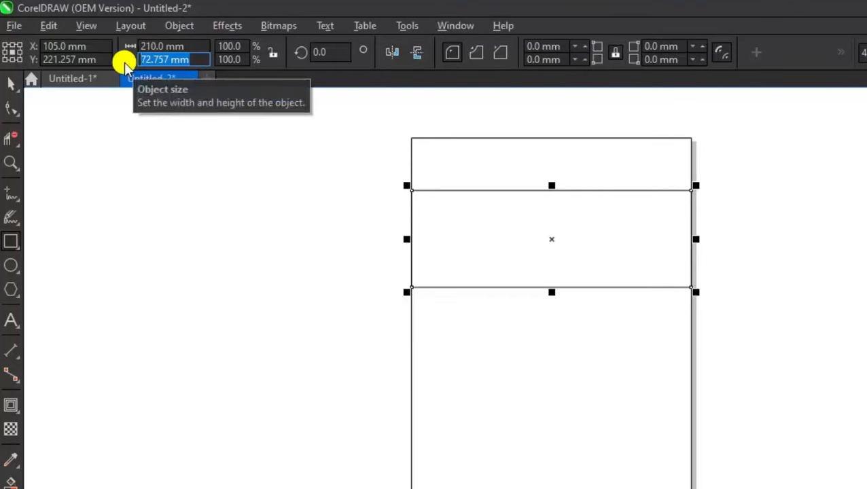
text(90)
key(Return)
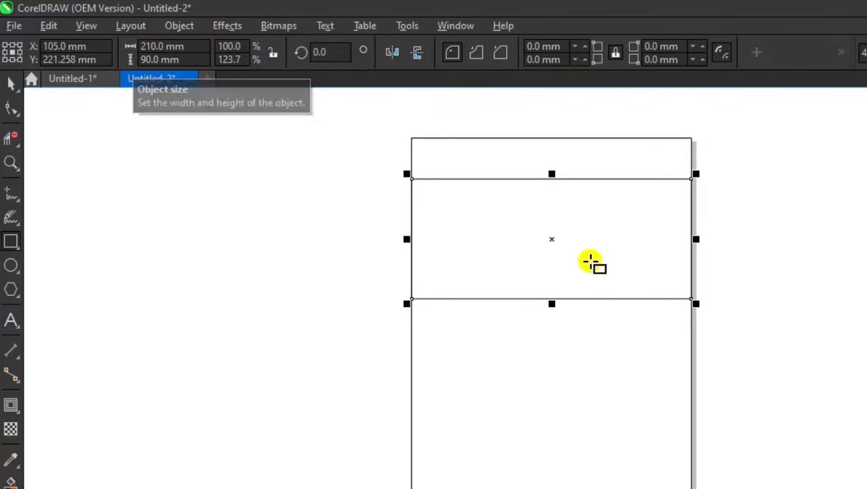
key(space)
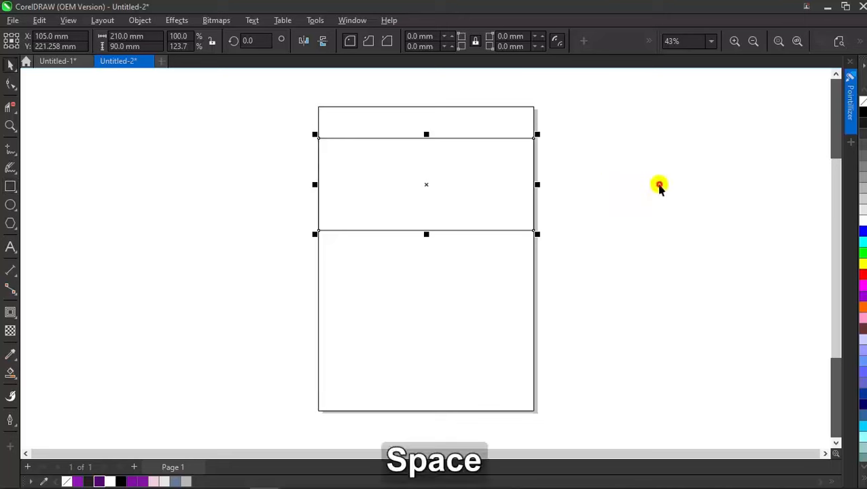
click(659, 185)
Narrow the rectangle from its left side to about 156 mm wide and round its upper-left corner to a 45 mm radius
click(461, 184)
drag(313, 185, 371, 186)
click(9, 84)
drag(374, 140, 443, 163)
click(9, 66)
click(172, 146)
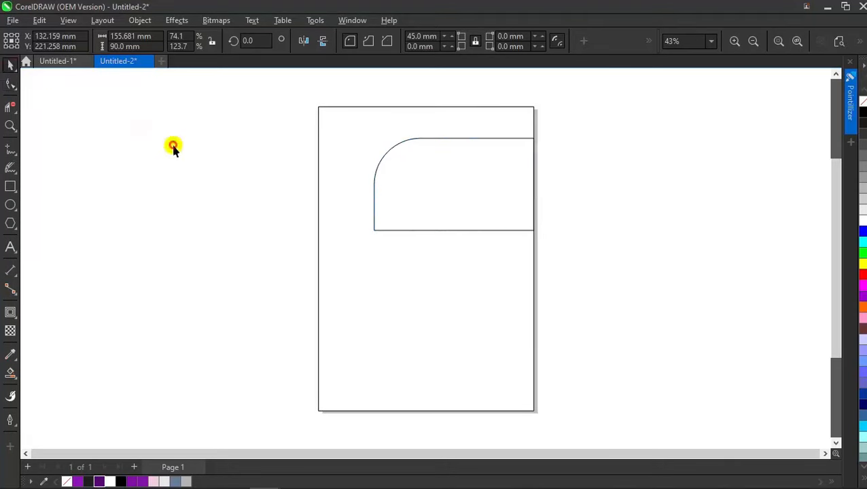
Duplicate the rounded rectangle slightly lower and set the copy's corner radius to 0 mm
click(406, 177)
drag(407, 177, 408, 199)
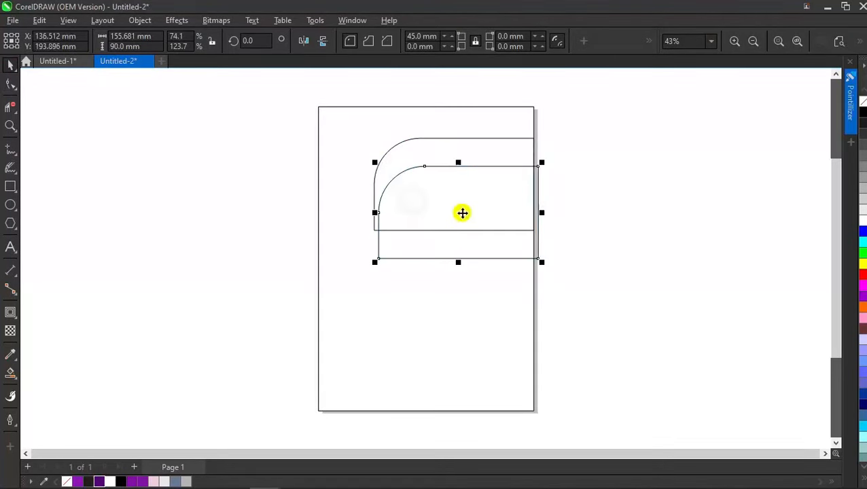
click(431, 45)
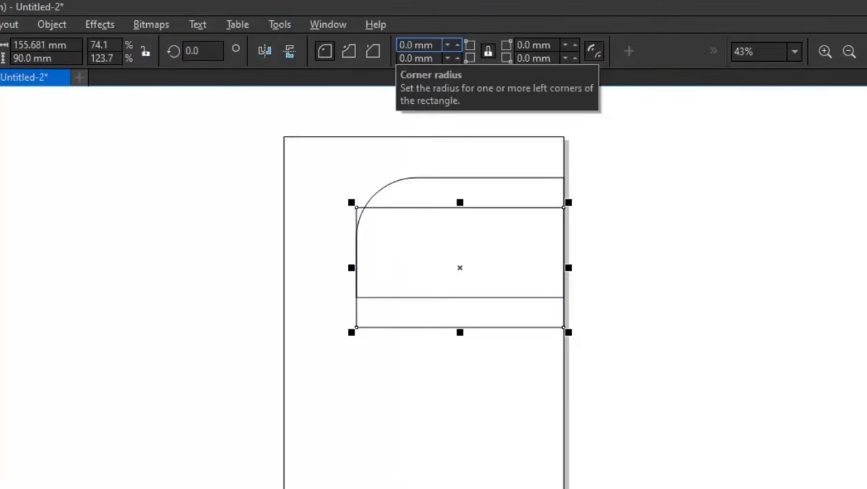
Align the square-cornered copy to the left edge of the page-sized rectangle
shift+click(329, 257)
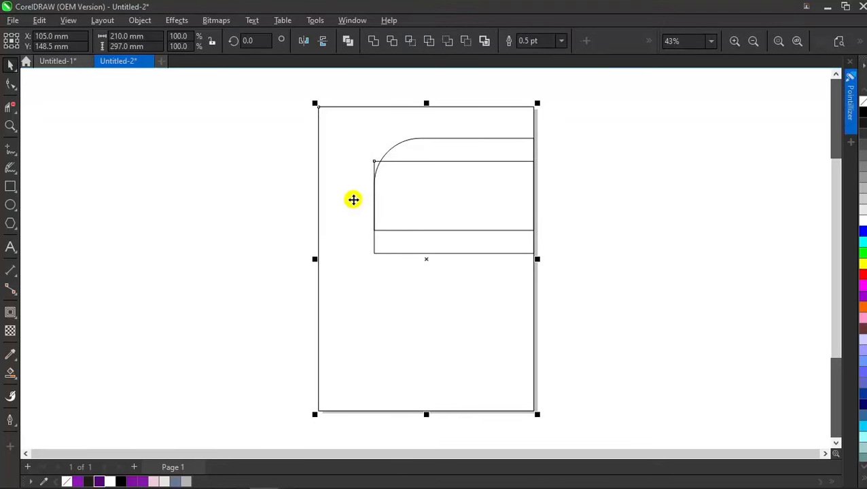
key(l)
click(244, 237)
click(366, 174)
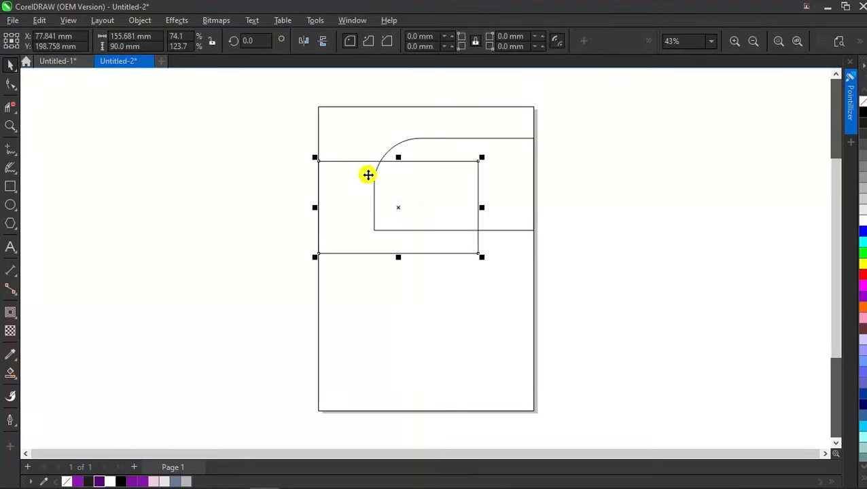
Move the square-cornered rectangle down slightly and shrink it from its right and bottom sides to about 81 × 71 mm
scroll(368, 176, up, 2)
mouse_move(382, 153)
mouse_down()
mouse_move(380, 188)
mouse_move(381, 170)
mouse_up()
scroll(395, 195, down, 1)
scroll(395, 195, down, 1)
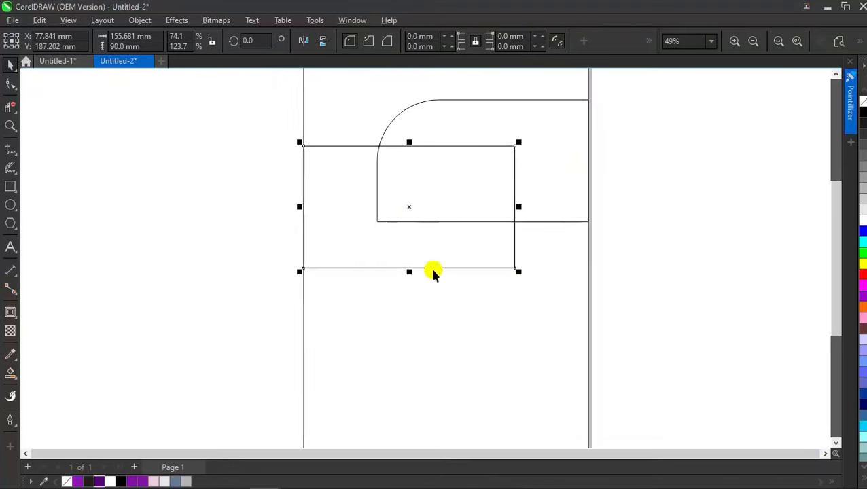
drag(520, 206, 418, 229)
drag(359, 272, 361, 243)
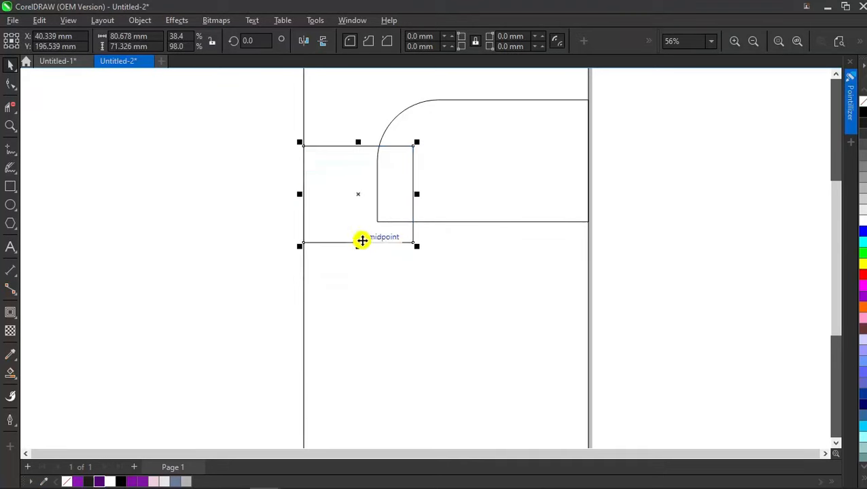
scroll(362, 238, down, 1)
click(667, 214)
scroll(340, 124, up, 1)
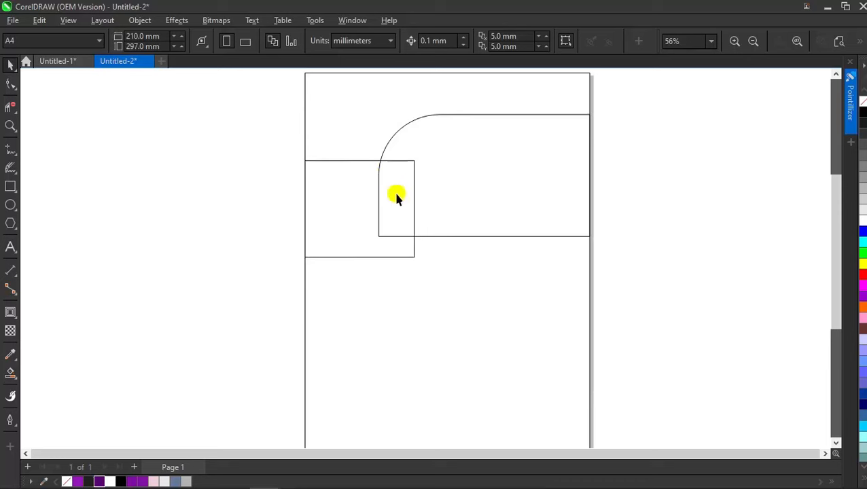
Draw a circle about 51 mm in diameter against the small rectangle's right side, level with its bottom edge
click(10, 204)
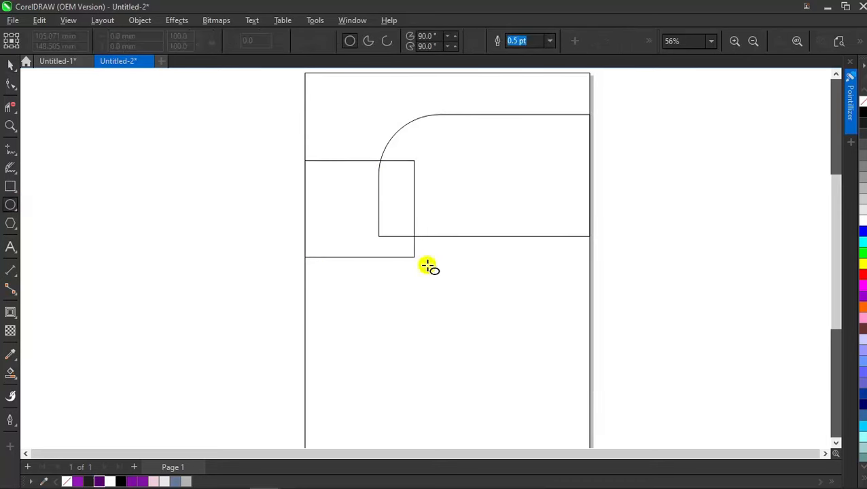
drag(416, 258, 487, 233)
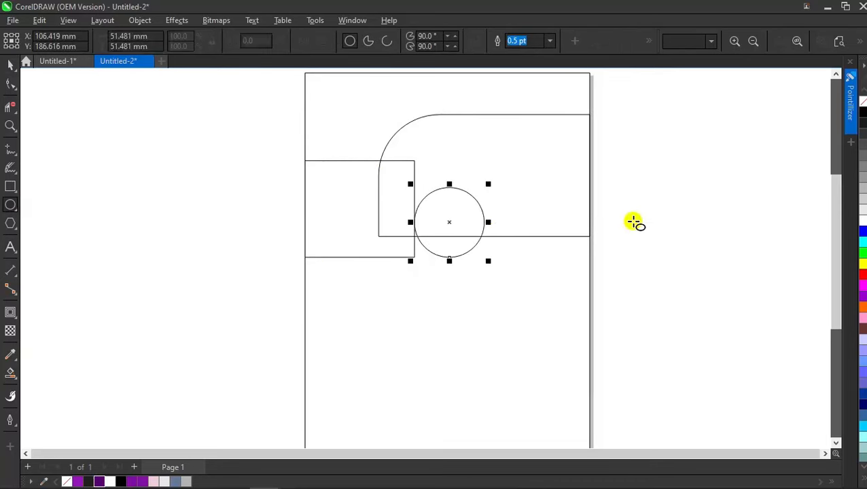
key(space)
click(656, 214)
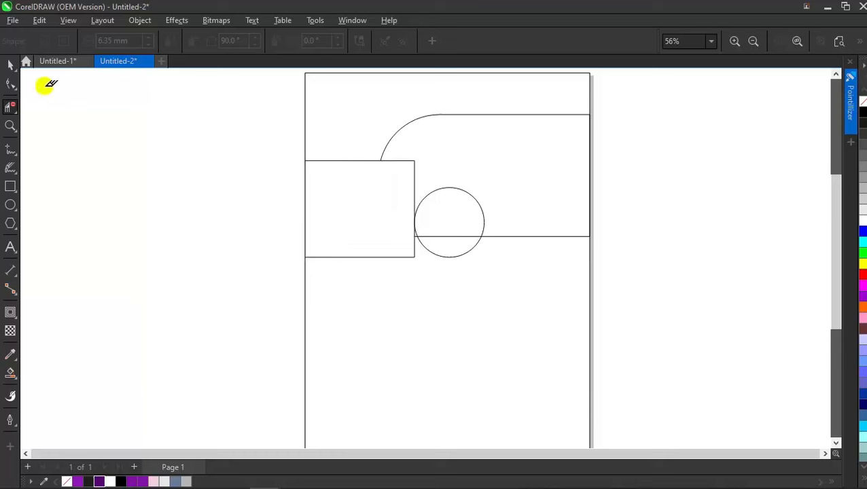
Replace the circle with a smaller one about 33 mm in diameter, touching the small rectangle's right side and level with its bottom edge
key(space)
click(419, 238)
scroll(420, 238, up, 2)
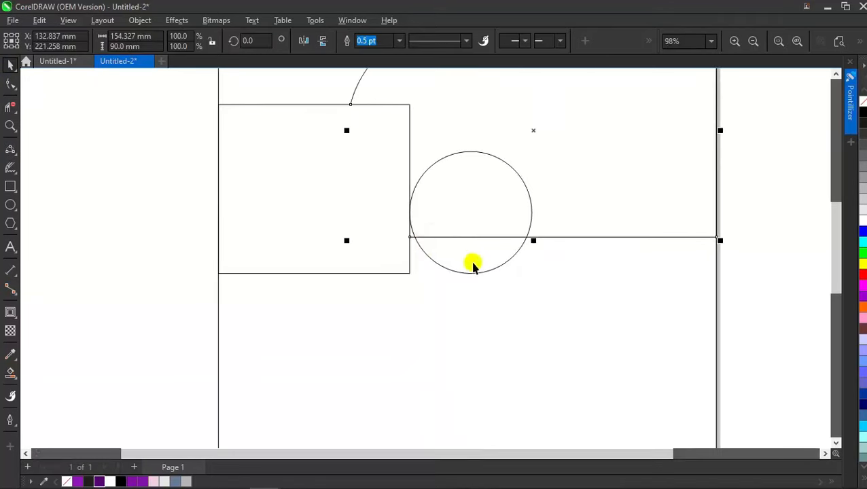
click(471, 272)
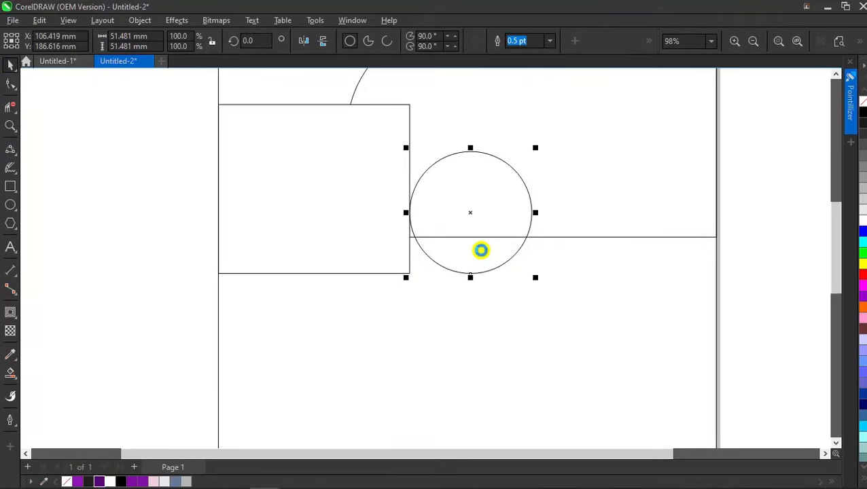
key(Delete)
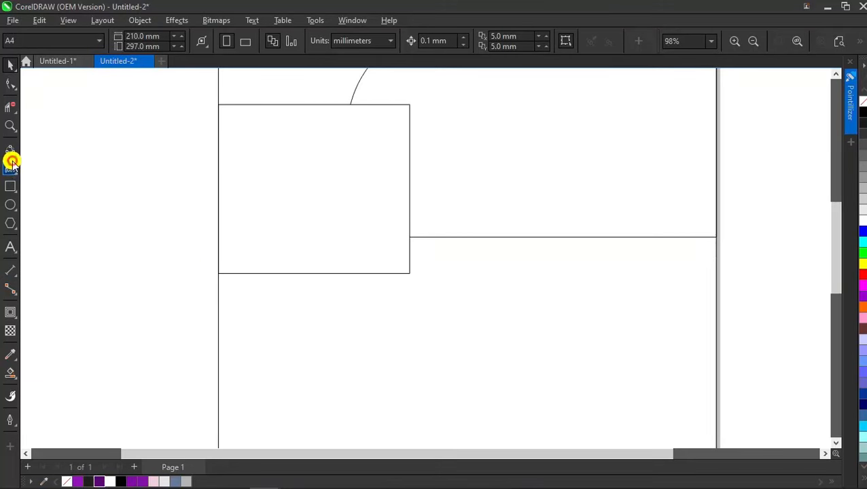
click(10, 205)
mouse_move(442, 260)
mouse_down()
mouse_move(509, 234)
mouse_move(489, 257)
mouse_up()
key(space)
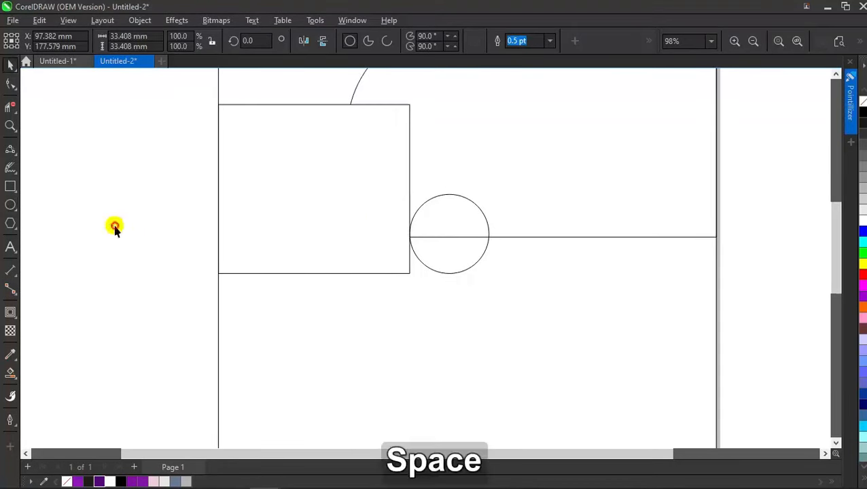
click(115, 228)
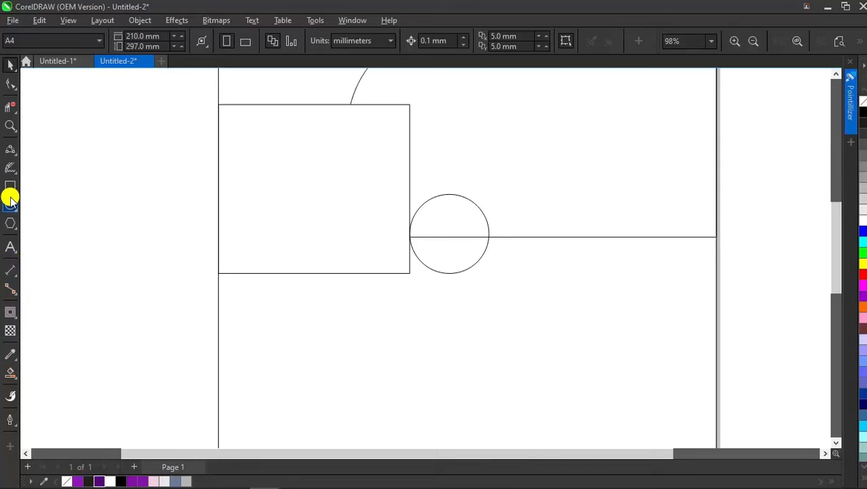
Draw a horizontal Freehand line about 37 mm long from the small rectangle's lower-right corner, running under the circle
click(8, 148)
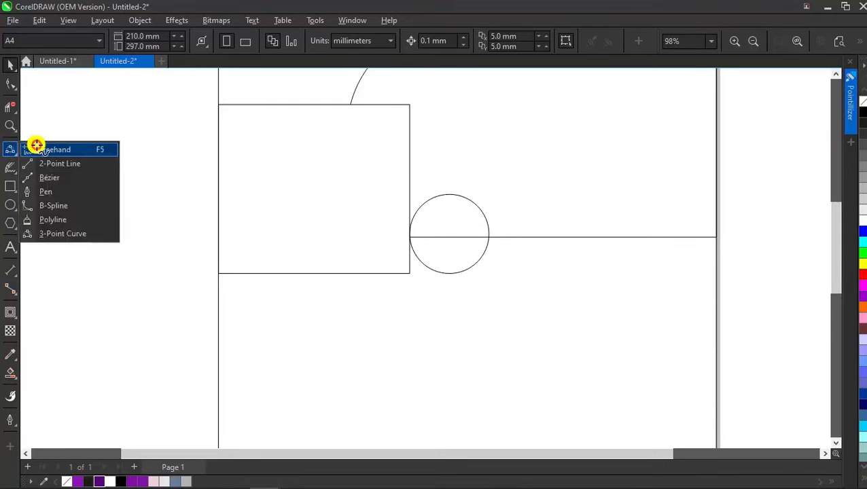
click(37, 146)
click(411, 273)
click(498, 281)
scroll(349, 286, down, 3)
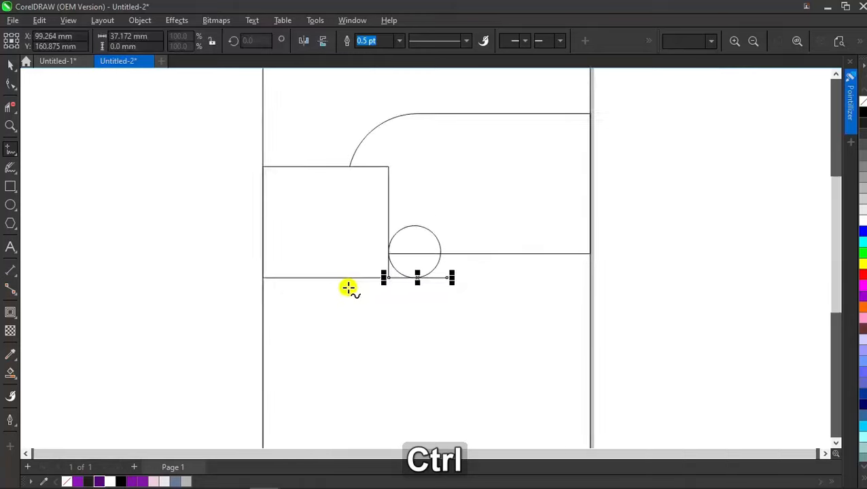
key(space)
scroll(395, 281, up, 2)
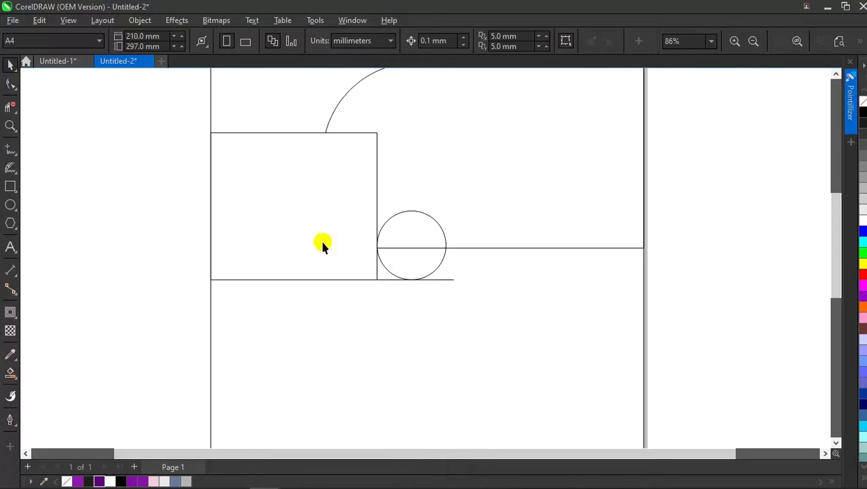
Draw a 3-Point Curve arching from the small rectangle's upper-left corner to where the rounded shape's bottom edge meets its right side
click(11, 145)
click(58, 235)
drag(209, 132, 377, 247)
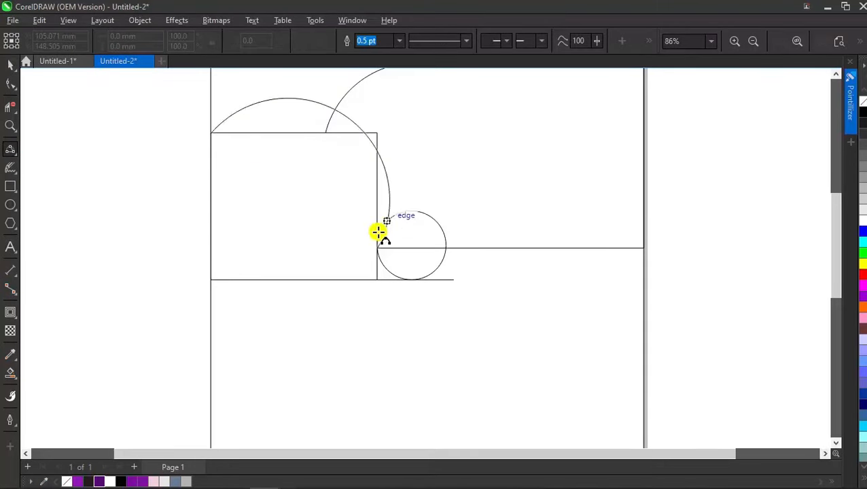
click(376, 235)
scroll(370, 235, down, 1)
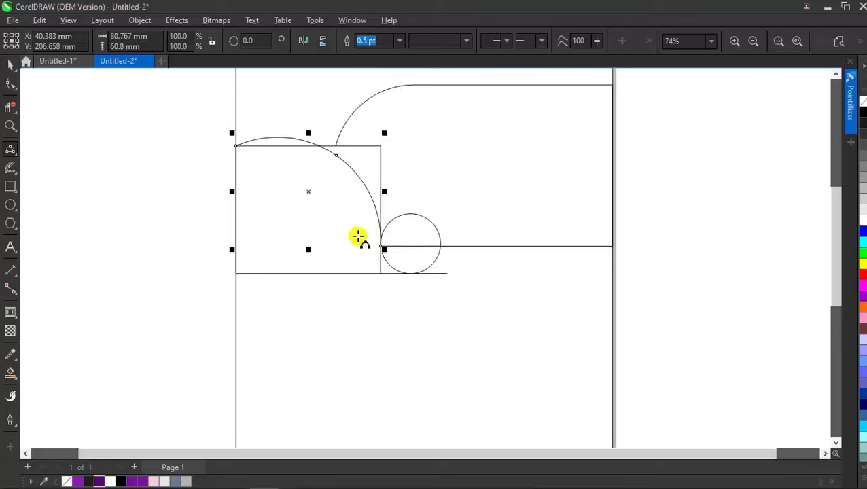
key(space)
key(space)
drag(178, 116, 483, 307)
right_click(329, 213)
click(430, 183)
click(209, 219)
Smart Fill the small rectangle's regions, the cap under the arc, the sliver beside the circle and the circle's lower half in blue-grey
click(8, 378)
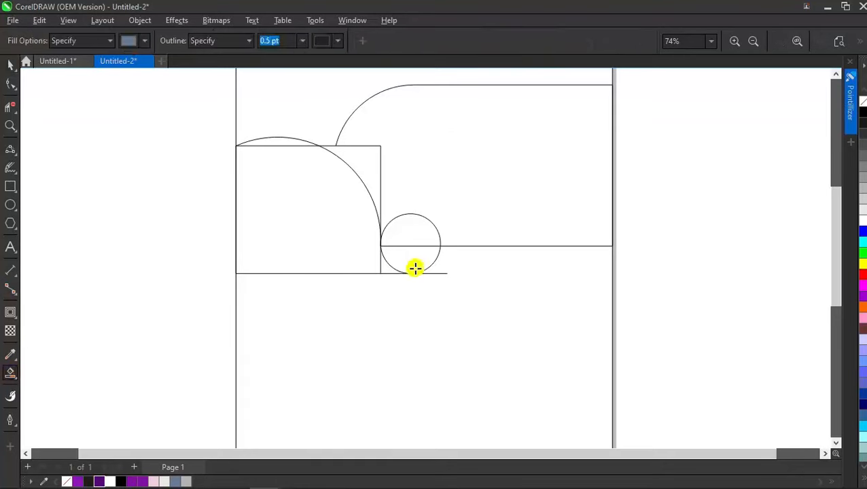
click(392, 271)
click(360, 265)
click(372, 182)
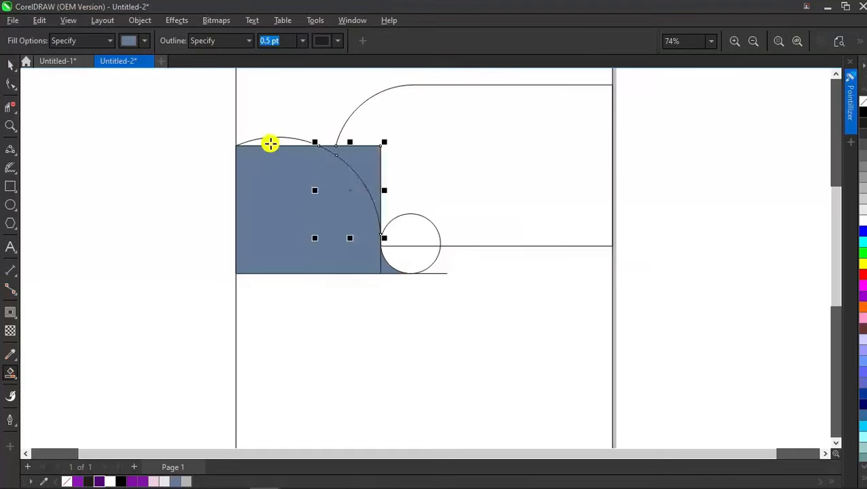
click(269, 142)
key(space)
key(space)
click(412, 263)
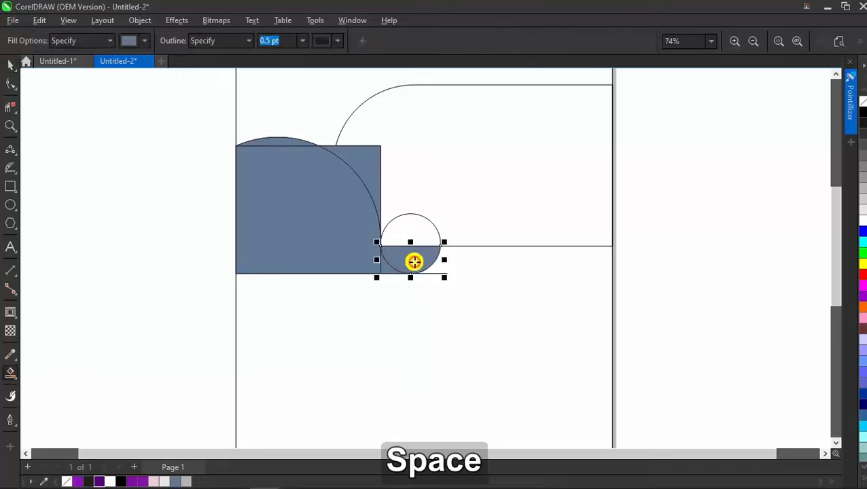
key(space)
click(143, 252)
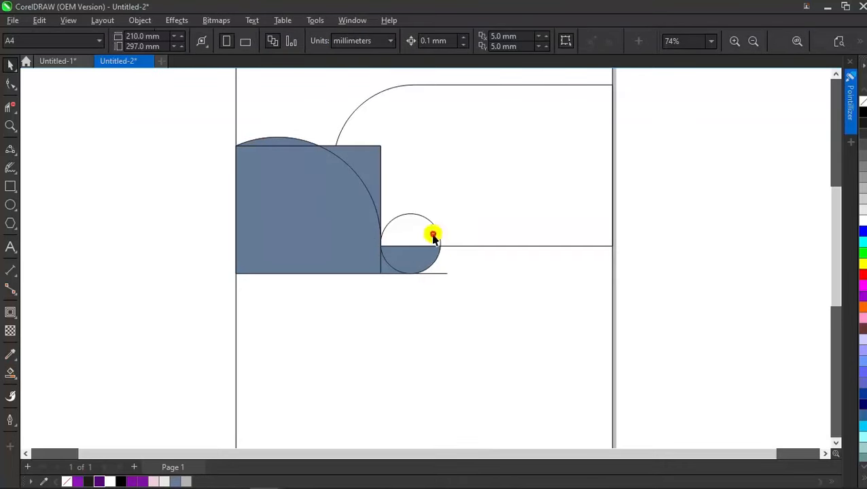
Delete the unfilled circle outline and the filled rectangle corner lying outside the arc
drag(433, 236, 303, 210)
key(Delete)
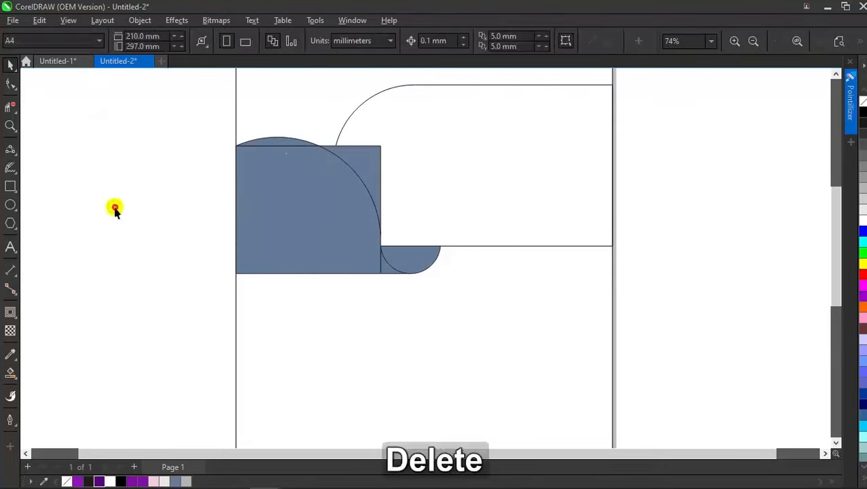
click(374, 158)
key(Delete)
Weld the filled arc cap to the large blue-grey area below it
click(289, 145)
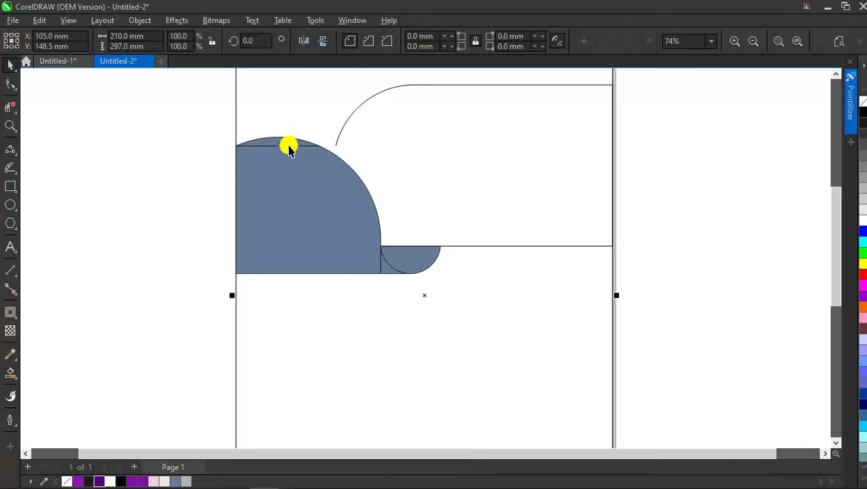
click(288, 148)
shift+click(292, 196)
click(374, 46)
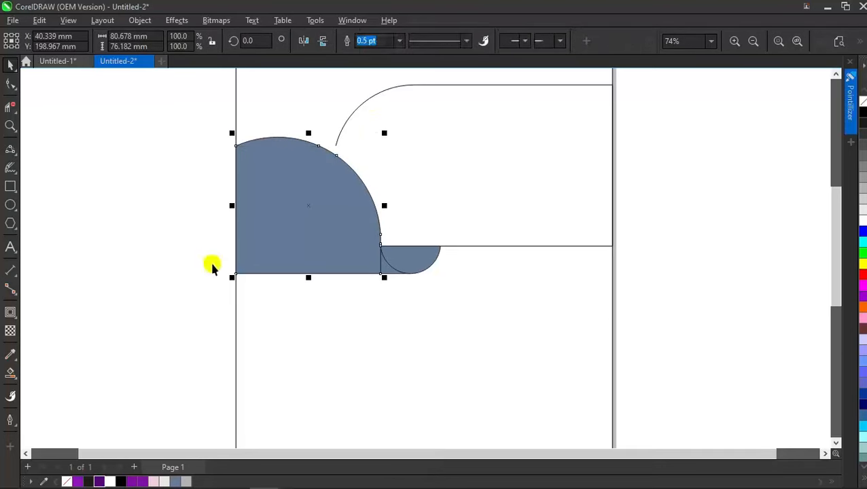
click(348, 284)
Weld the small filled sliver beside the half circle to the large blue-grey shape
click(384, 265)
shift+click(329, 240)
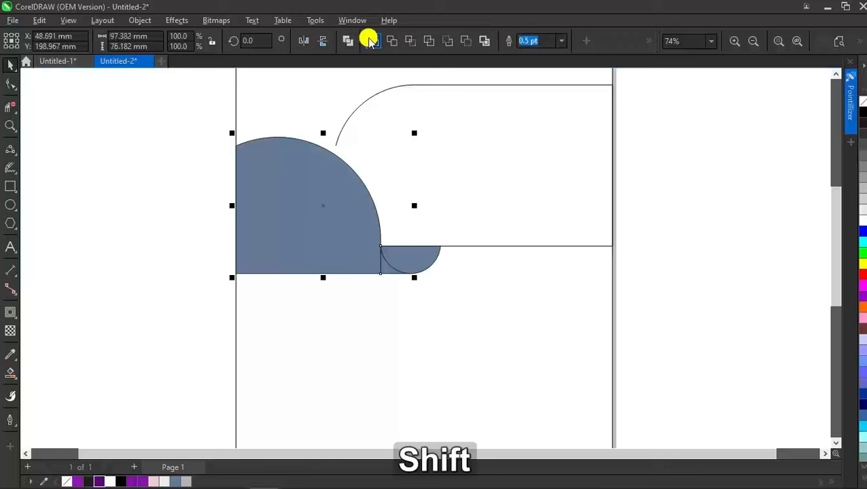
click(367, 34)
scroll(356, 255, down, 2)
click(582, 248)
scroll(428, 248, up, 3)
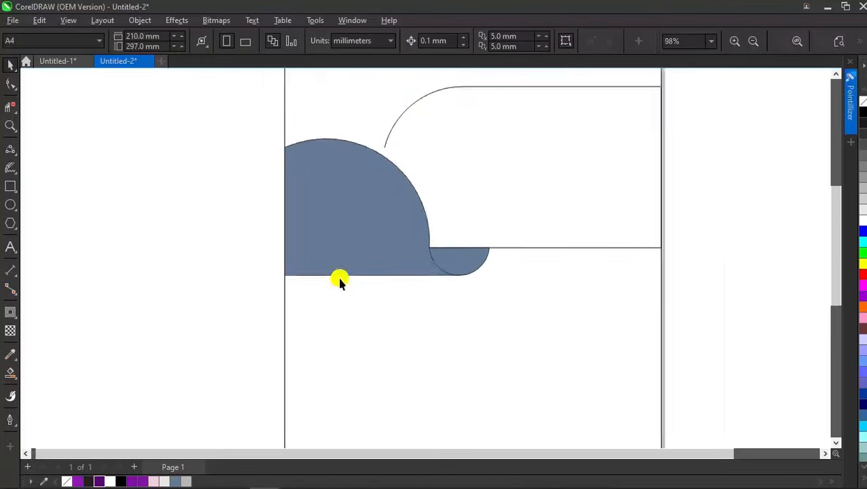
Remove the blue-grey fill from the large curved shape and the half circle, leaving only their outlines
scroll(325, 253, down, 1)
scroll(314, 242, up, 1)
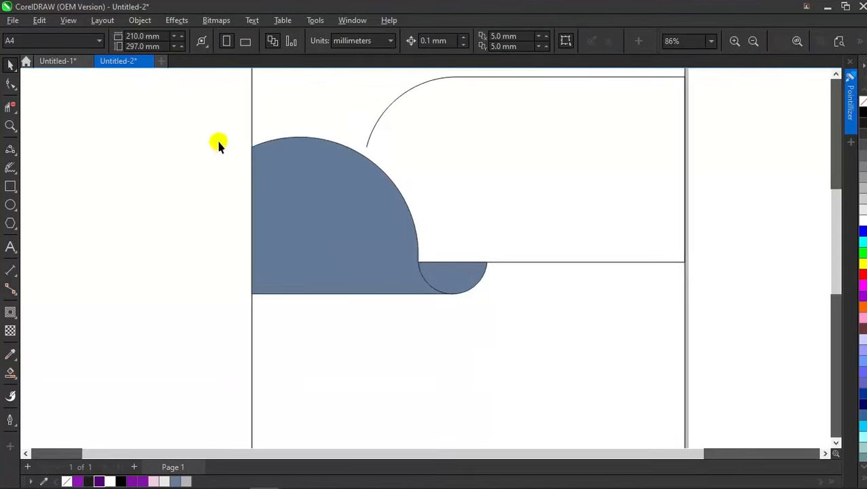
drag(487, 311, 503, 325)
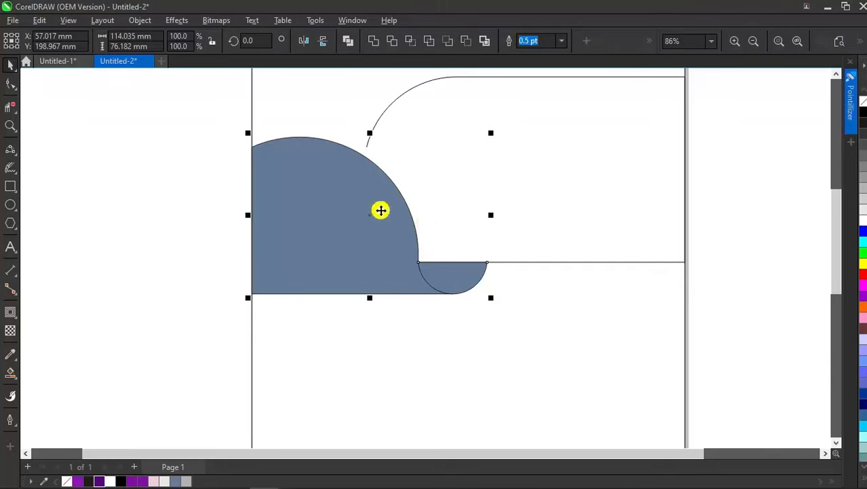
click(862, 103)
click(241, 224)
Make two successively larger scaled copies of the curved outline, anchored at its lower corner on the page edge
click(357, 215)
mouse_move(460, 136)
mouse_down()
mouse_move(486, 114)
mouse_move(469, 135)
mouse_up()
key(ctrl+r)
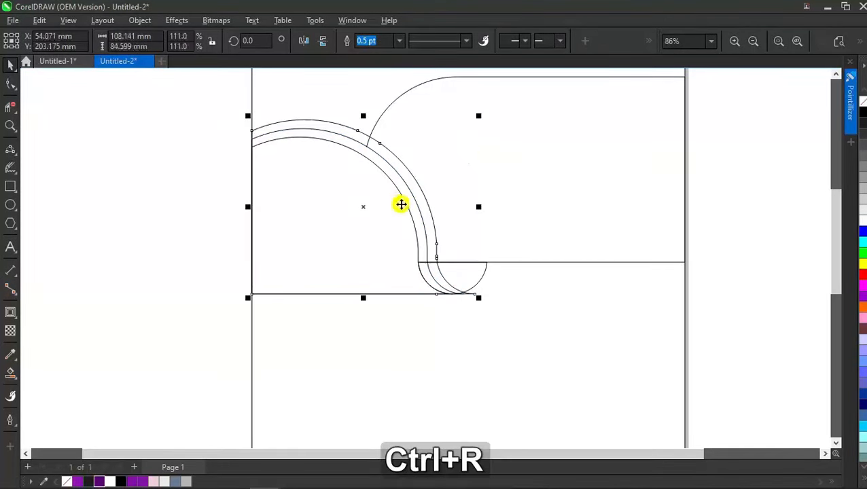
Delete the half circle outline at the tail of the nested curves
scroll(329, 211, down, 3)
click(389, 226)
scroll(389, 226, up, 2)
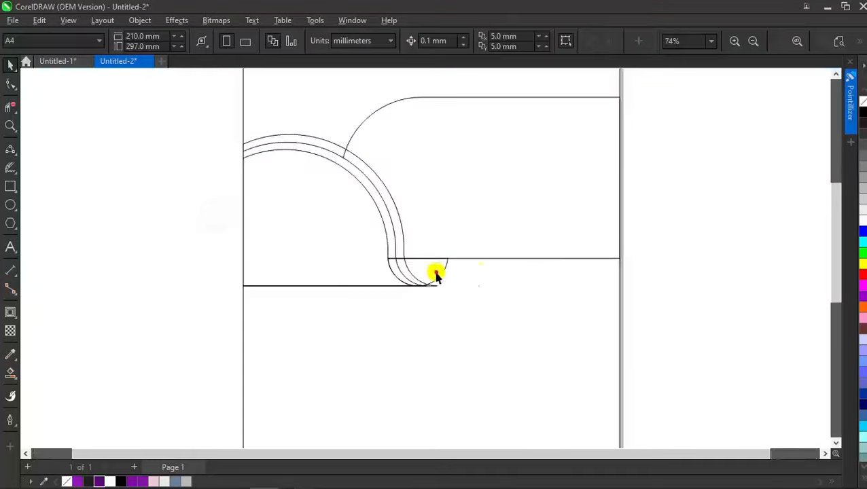
click(490, 271)
scroll(439, 262, up, 1)
key(BackSpace)
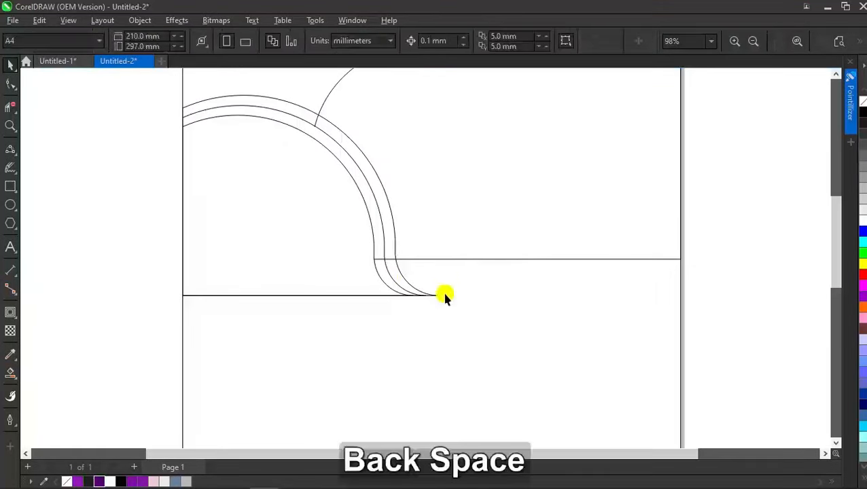
Smart Fill the inner curved area and all sections of the two surrounding bands in blue-grey
scroll(375, 282, down, 1)
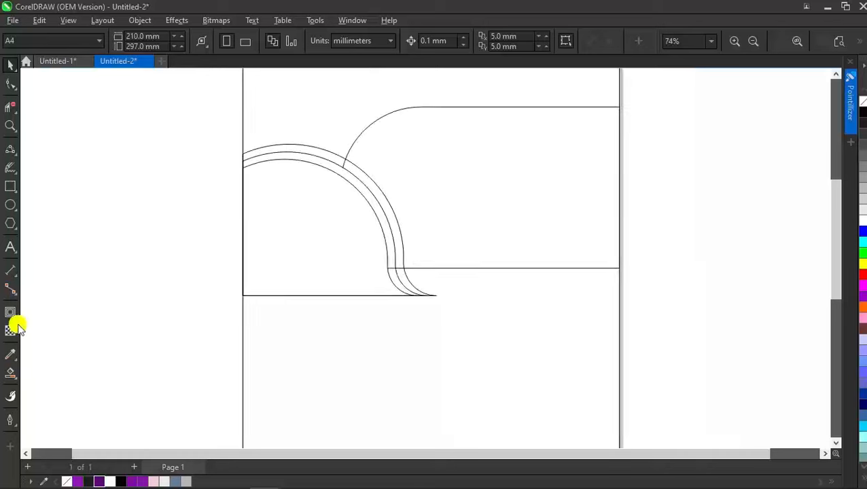
click(12, 373)
click(335, 253)
scroll(360, 186, up, 2)
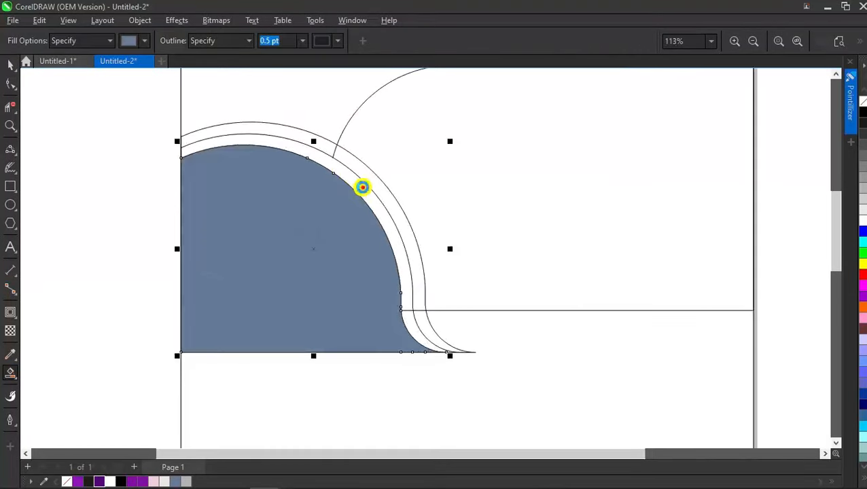
click(407, 316)
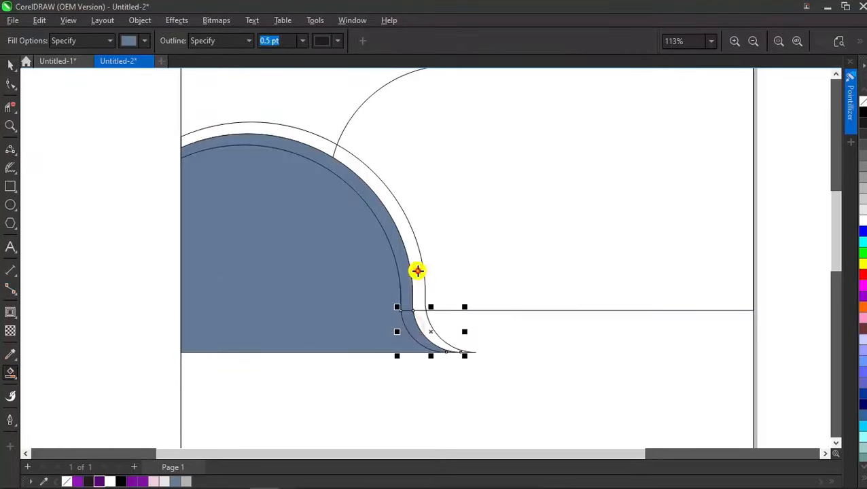
click(417, 271)
click(431, 327)
click(293, 133)
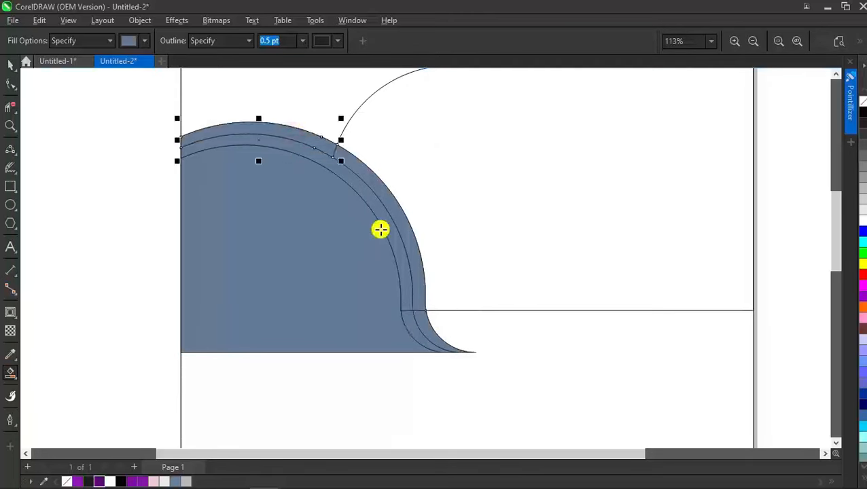
scroll(211, 235, down, 2)
key(space)
Weld the upper, side and tail sections of the outermost filled band into one shape
scroll(374, 183, up, 3)
click(320, 184)
shift+click(356, 203)
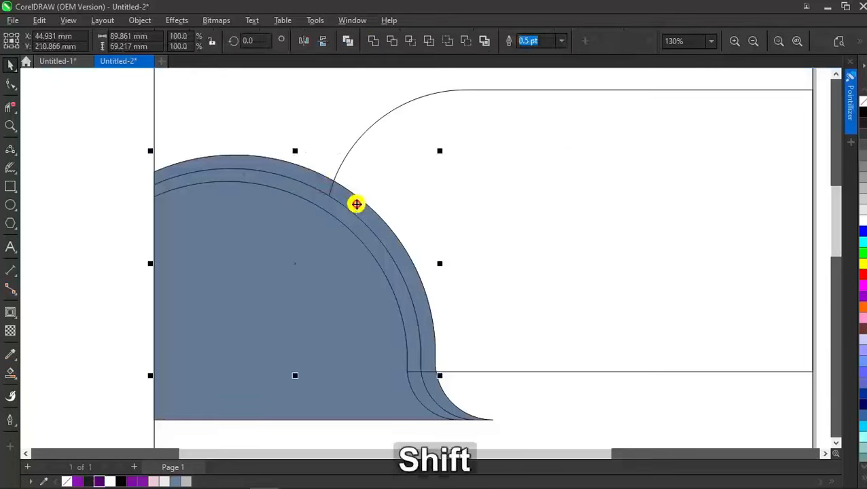
click(376, 41)
scroll(392, 92, down, 1)
scroll(408, 292, up, 5)
shift+click(443, 392)
click(368, 41)
scroll(215, 223, down, 5)
key(Escape)
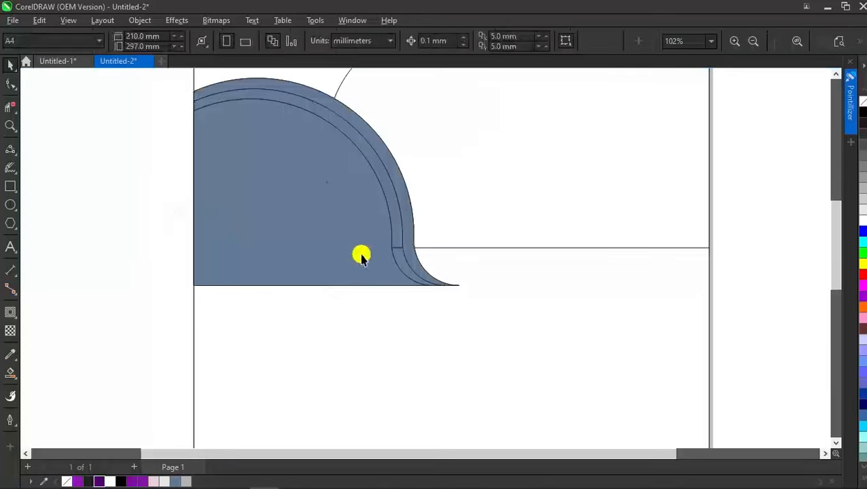
Weld the tail section of the middle filled band to the rest of that band
click(397, 258)
shift+click(388, 155)
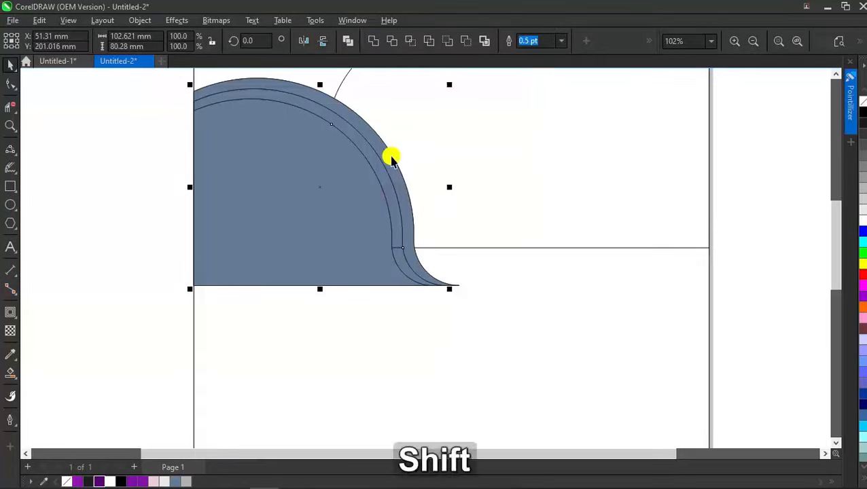
click(370, 43)
scroll(393, 223, down, 3)
scroll(393, 223, down, 2)
Fill the page-sized rectangle with light grey as the background
click(551, 269)
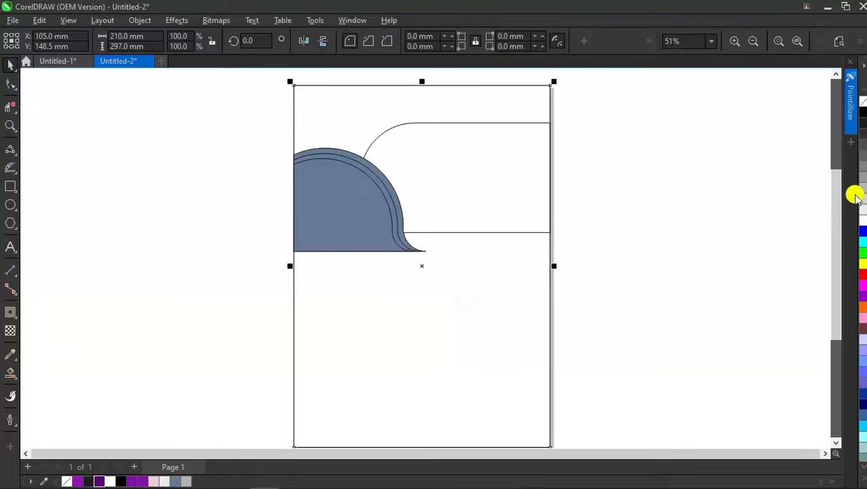
click(862, 201)
click(585, 248)
scroll(383, 190, up, 2)
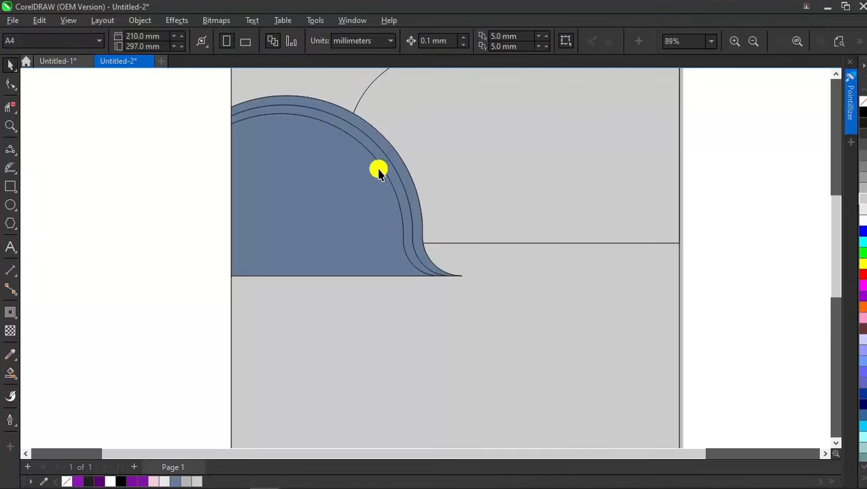
Fill the outermost curved band with white
click(386, 142)
click(862, 220)
click(814, 226)
scroll(477, 242, down, 3)
scroll(464, 245, up, 2)
Try dark purple as the fill of the curved band inside the white one and undo the colour change
click(428, 236)
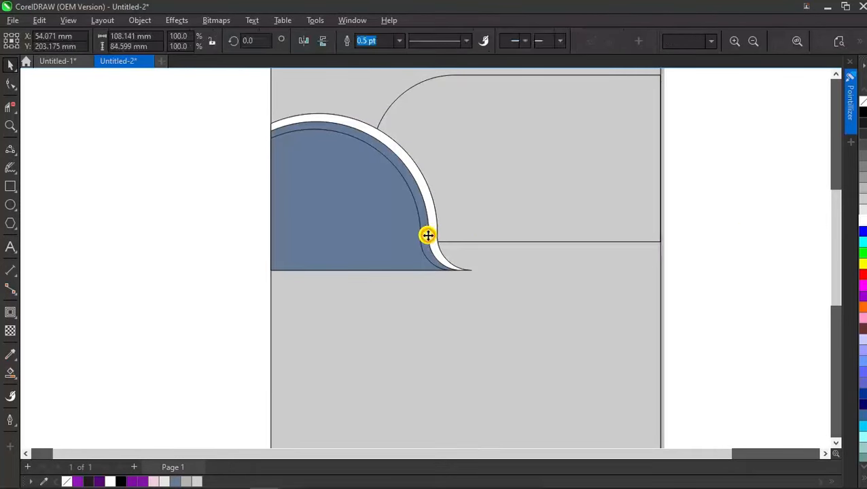
click(98, 481)
click(166, 355)
click(371, 182)
key(ctrl+z)
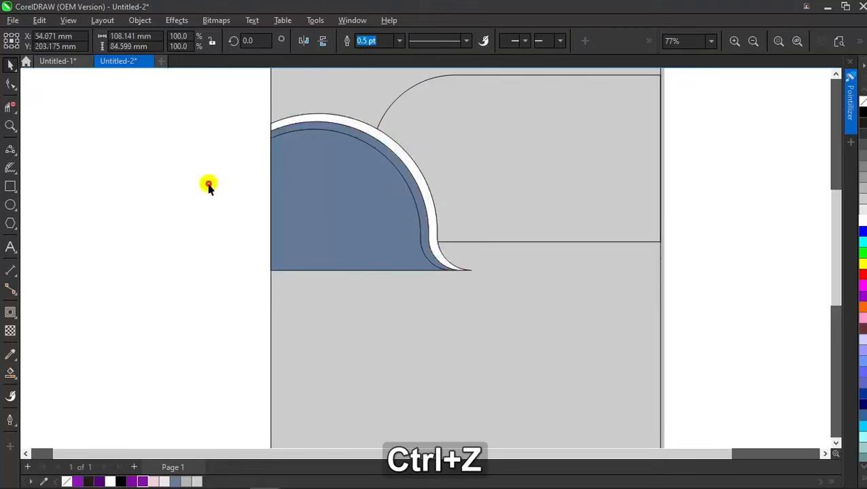
Fill the middle curved band with bright purple and the inner curved area with dark purple
click(375, 145)
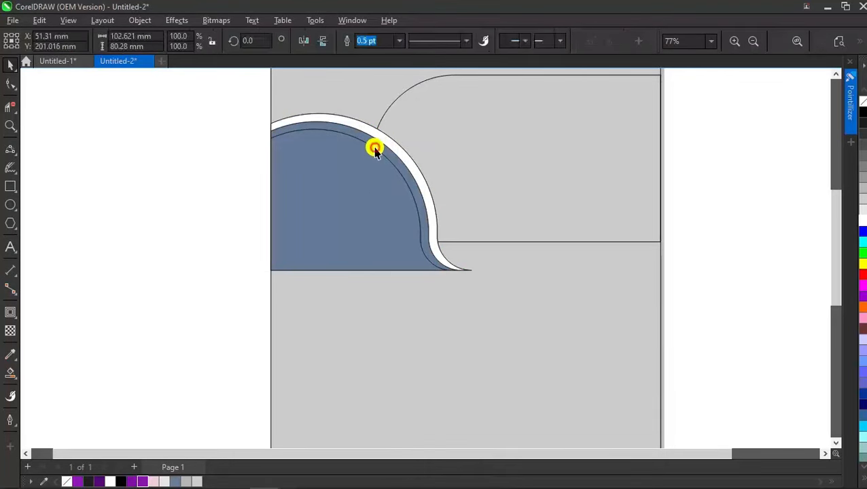
click(145, 481)
click(137, 420)
click(379, 213)
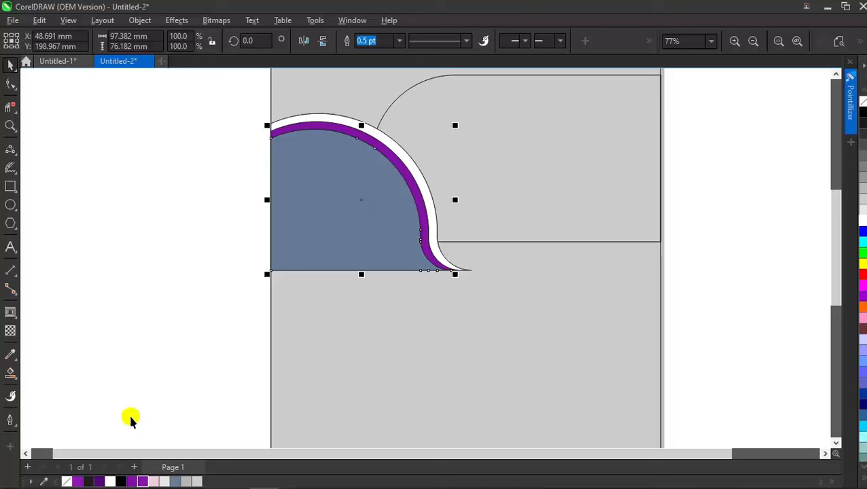
click(99, 481)
click(136, 360)
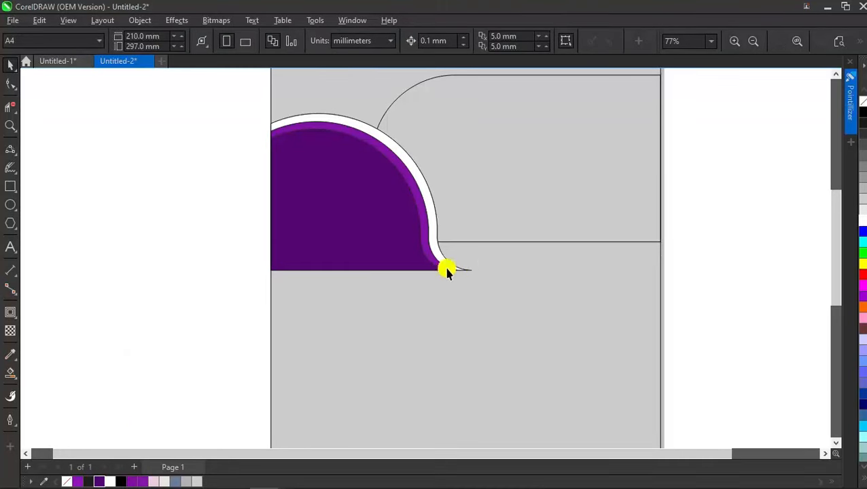
Remove the outlines from the white, bright purple and dark purple curved shapes
scroll(377, 270, down, 2)
drag(520, 307, 520, 319)
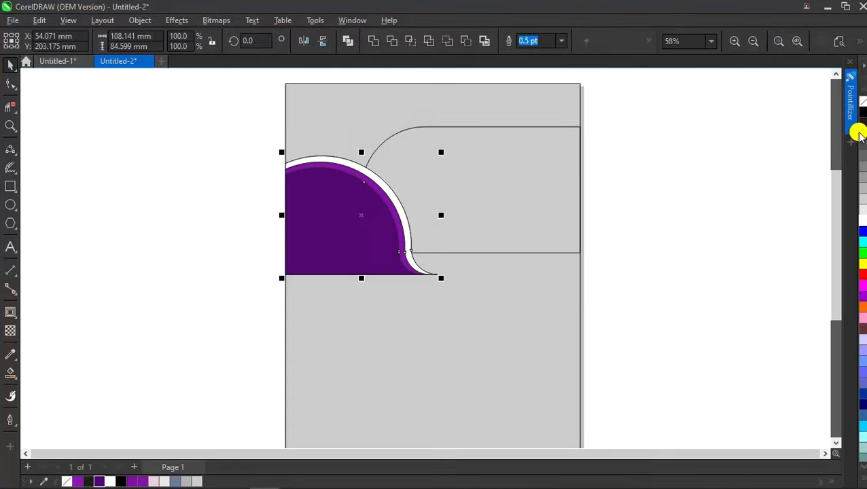
click(761, 163)
scroll(414, 218, up, 2)
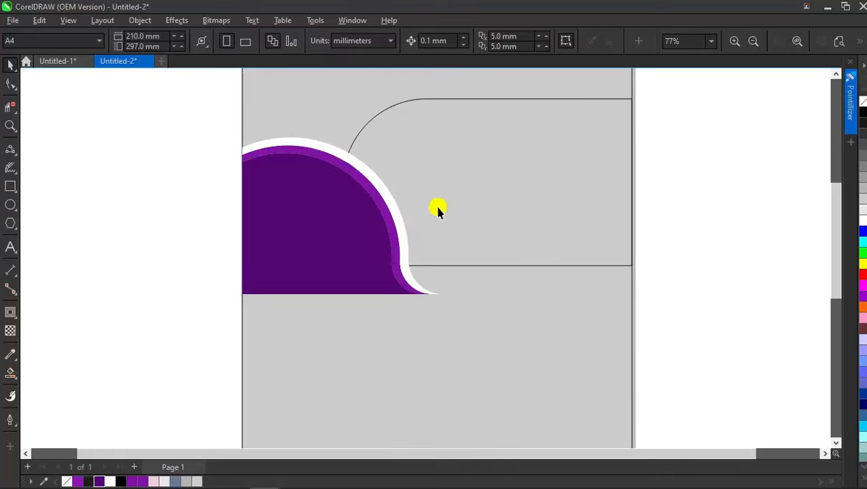
Draw a circle about 36.6 mm in diameter beside the white band and move it so its lowest point meets the band's tip
click(10, 204)
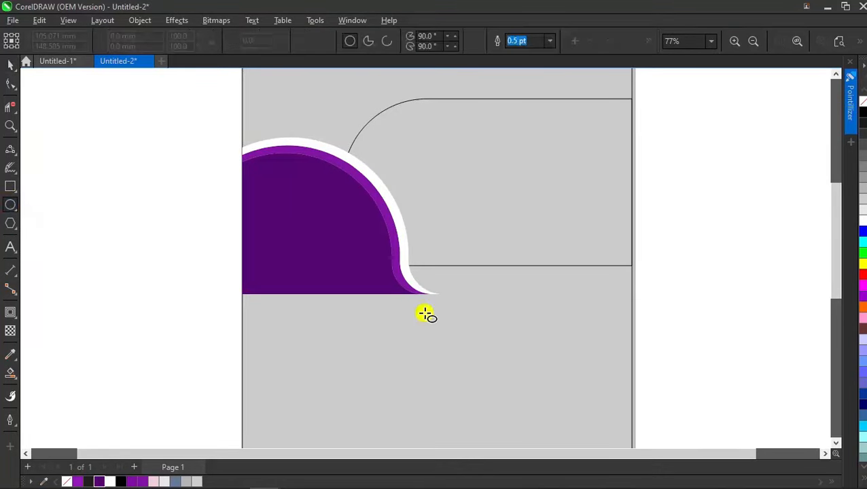
drag(411, 269, 478, 283)
click(538, 291)
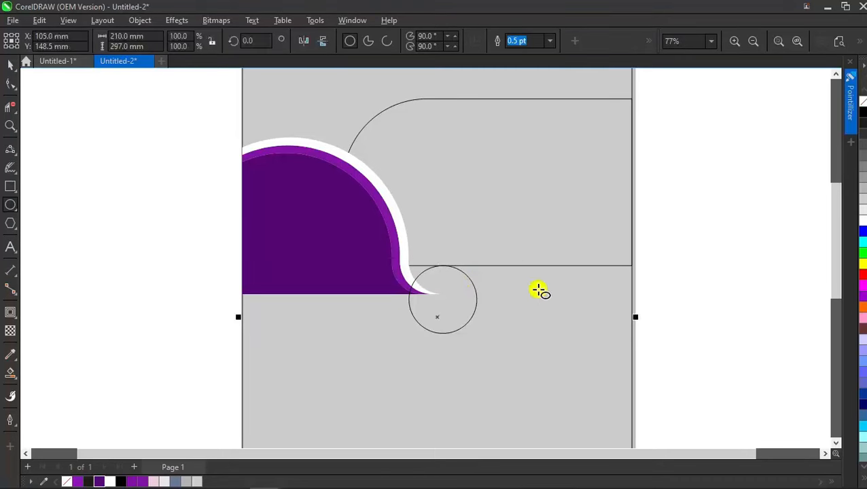
key(space)
click(443, 333)
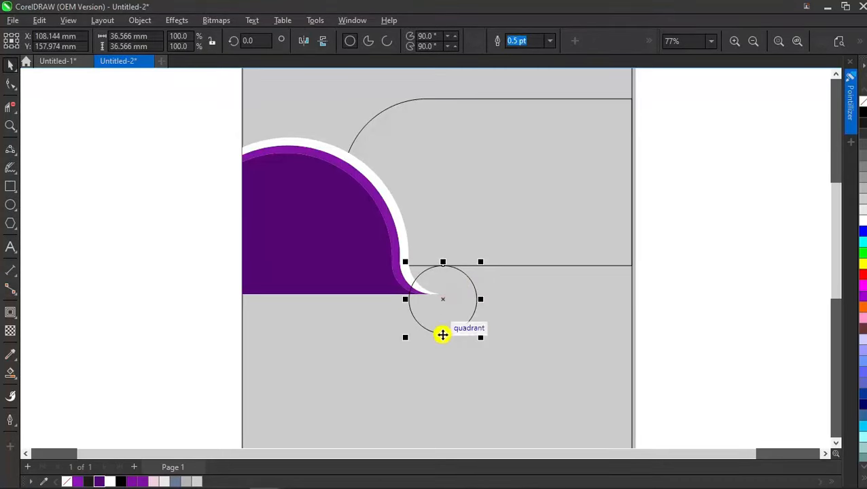
drag(443, 334, 445, 296)
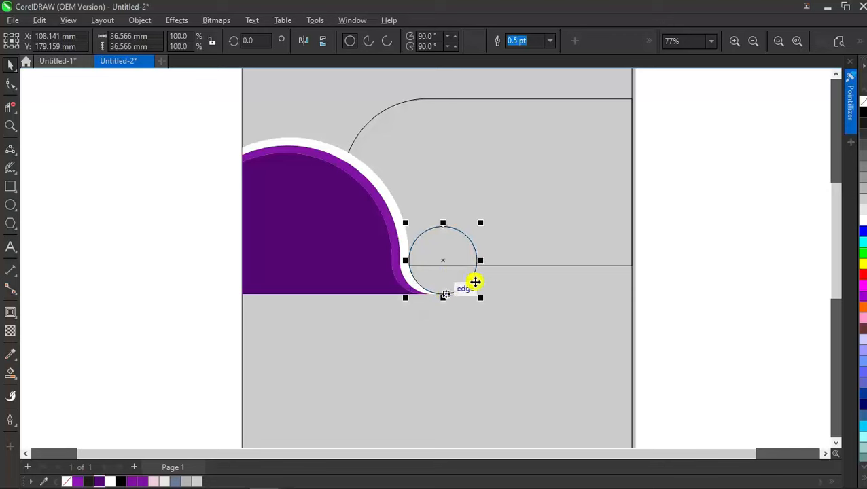
click(645, 266)
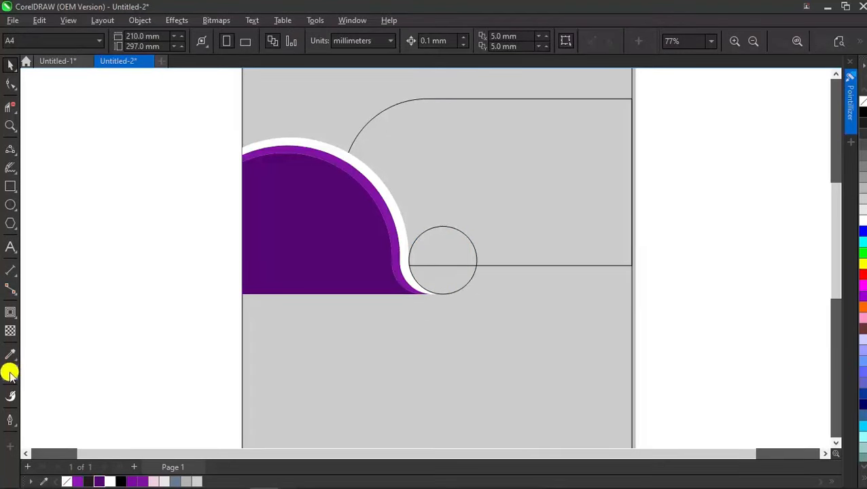
Smart Fill the part of the circle below the rounded rectangle's lower edge and delete the leftover circle outline
click(10, 373)
click(442, 283)
key(space)
click(470, 236)
click(450, 245)
key(Delete)
Smart Fill the rounded rectangle area beside the white band in blue-grey
scroll(449, 248, down, 1)
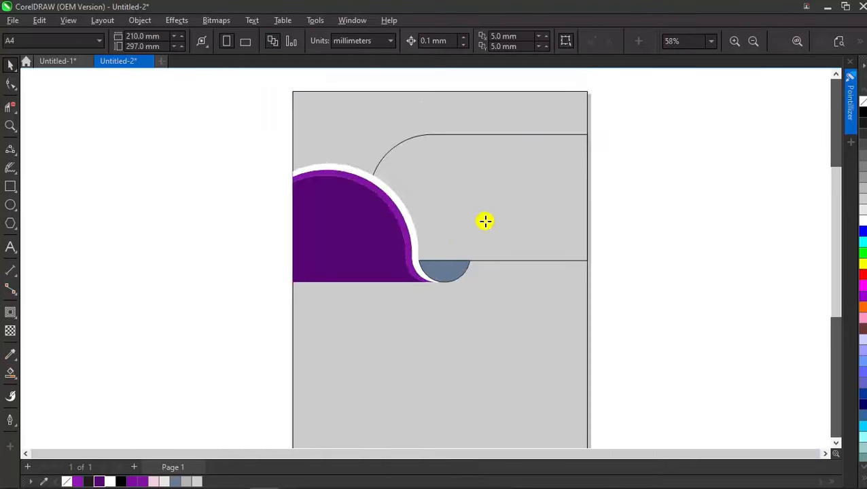
key(space)
click(484, 218)
key(space)
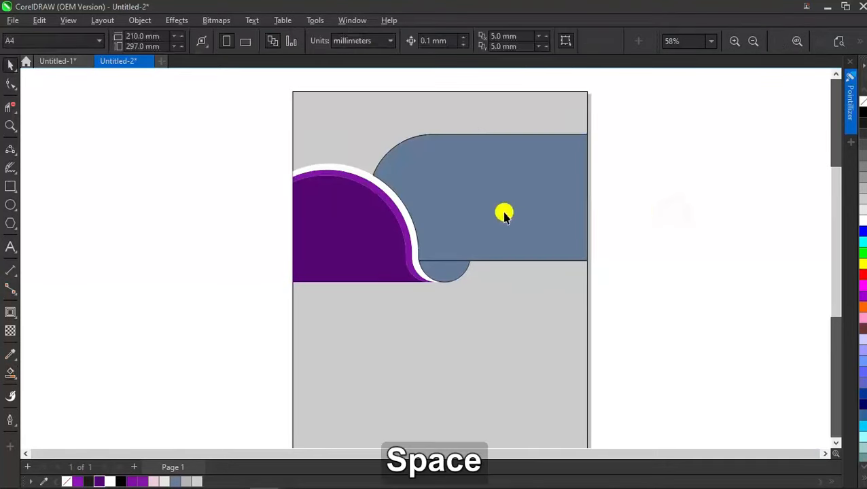
Fill the half circle with dark purple and the large rounded panel with bright purple
click(440, 273)
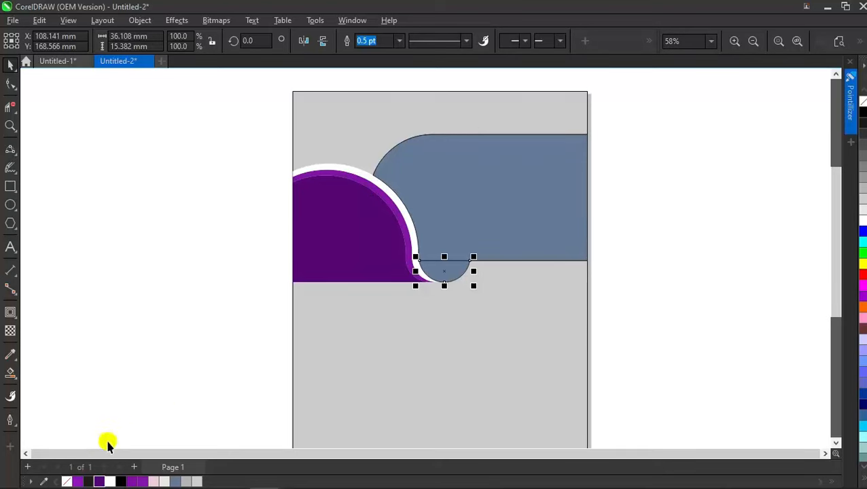
click(99, 481)
click(208, 338)
click(470, 238)
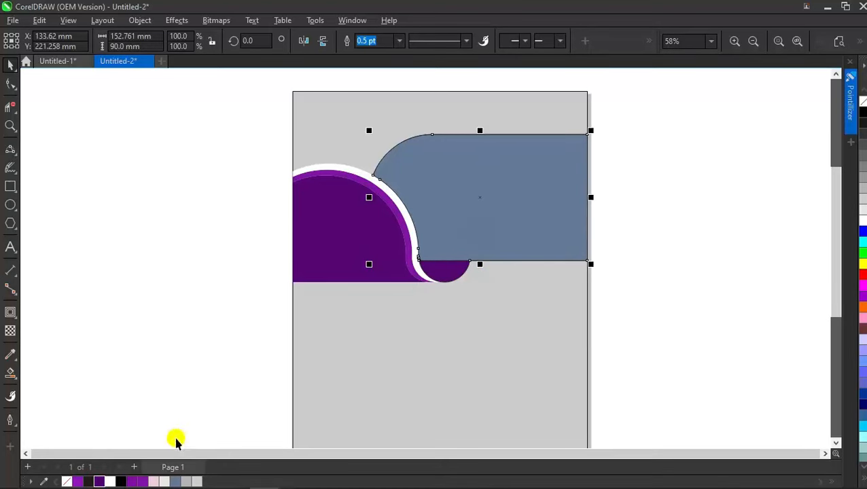
click(142, 481)
click(126, 368)
Select all the header shapes together and remove their outlines
scroll(450, 258, down, 2)
drag(582, 171, 297, 302)
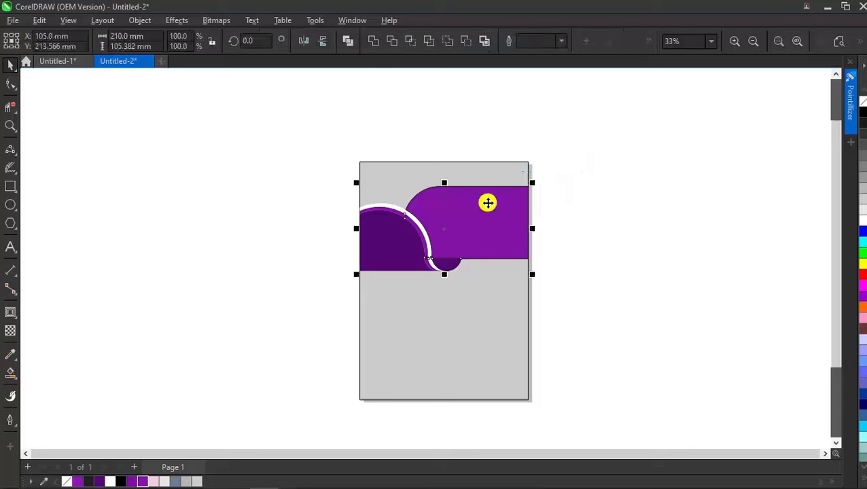
scroll(456, 212, up, 2)
click(718, 131)
scroll(553, 190, up, 1)
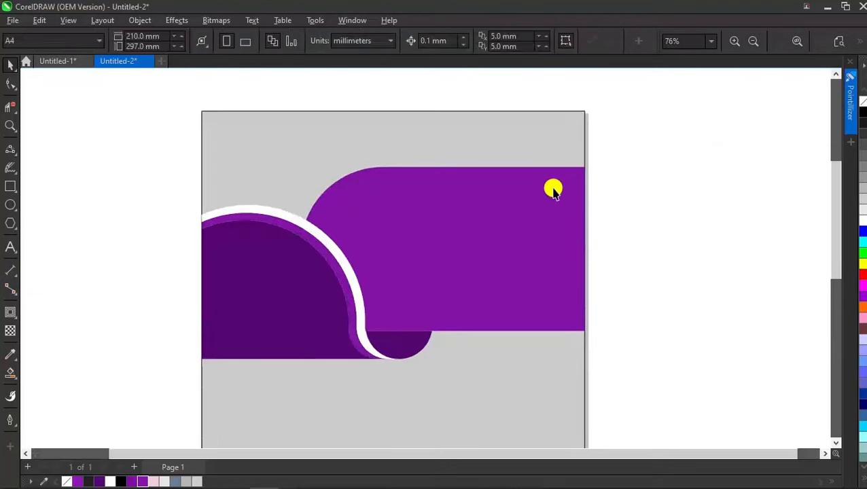
Move the half circle's outer corner node slightly outward along the purple panel's lower edge with the Shape tool
scroll(413, 332, down, 1)
scroll(413, 331, up, 1)
click(413, 333)
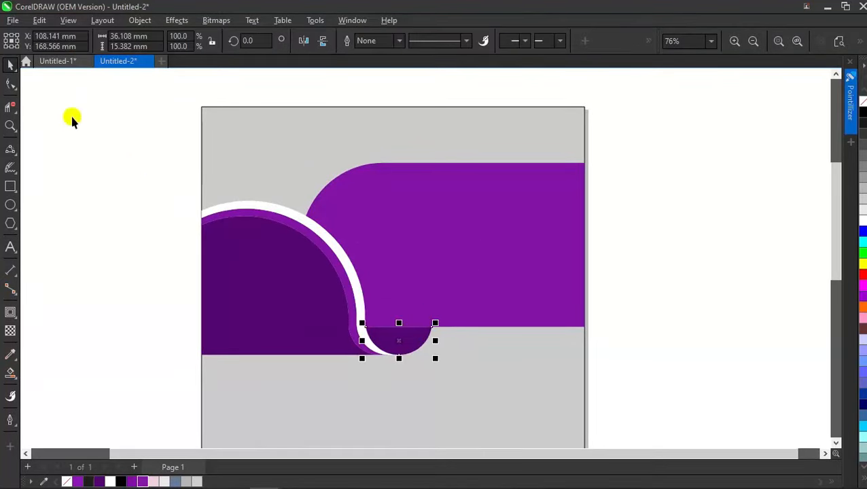
click(8, 86)
click(432, 330)
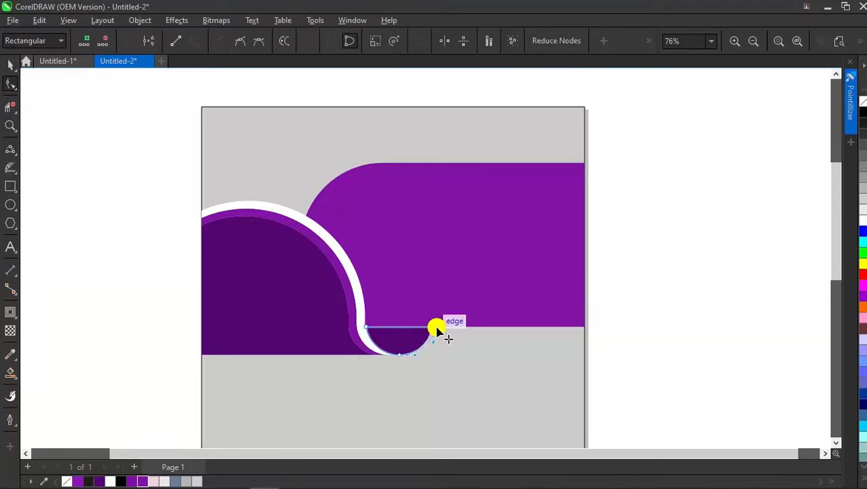
scroll(422, 325, down, 1)
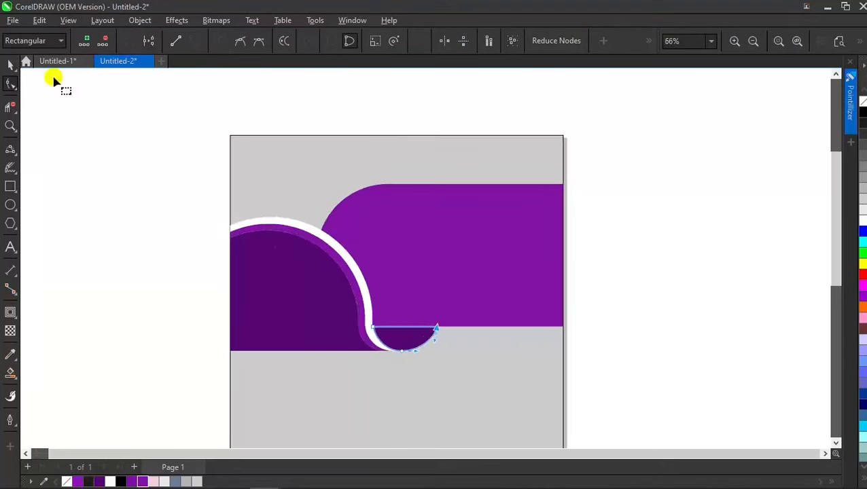
Undo the last node move on the small dark purple half circle
click(9, 64)
scroll(420, 325, down, 1)
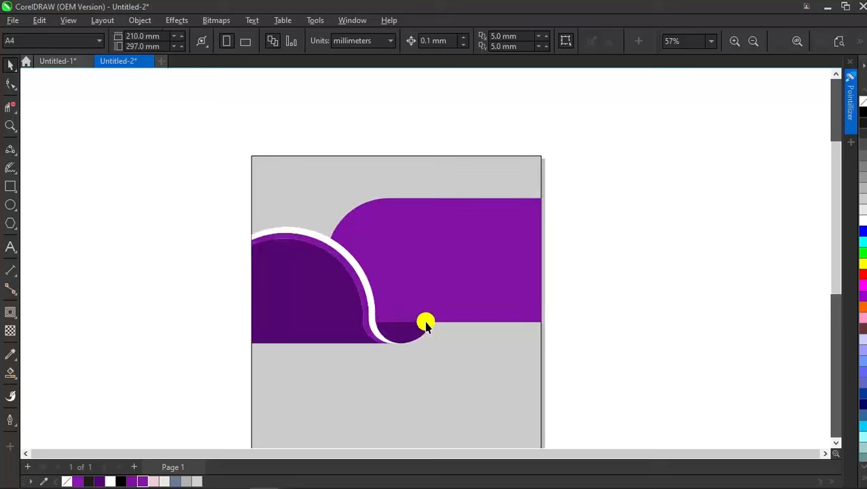
key(ctrl+z)
click(635, 300)
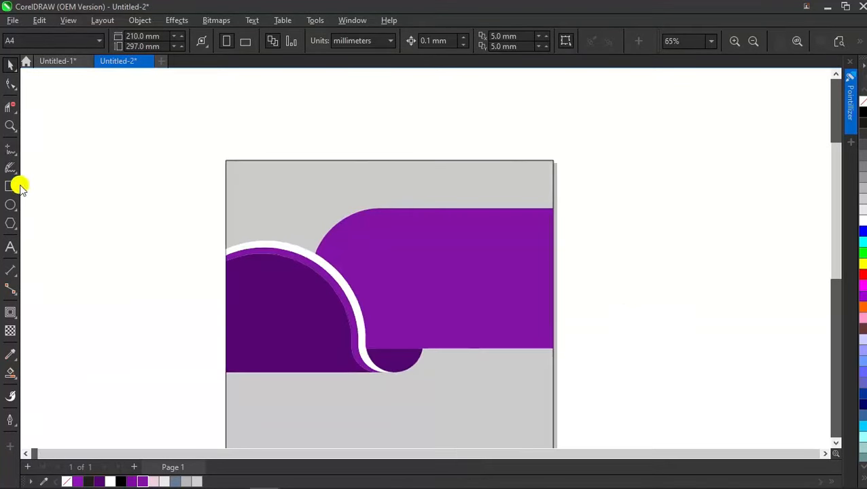
Draw a straight diagonal line about 49 mm wide and 85 mm tall, rising from the purple panel past the page's upper edge
click(9, 148)
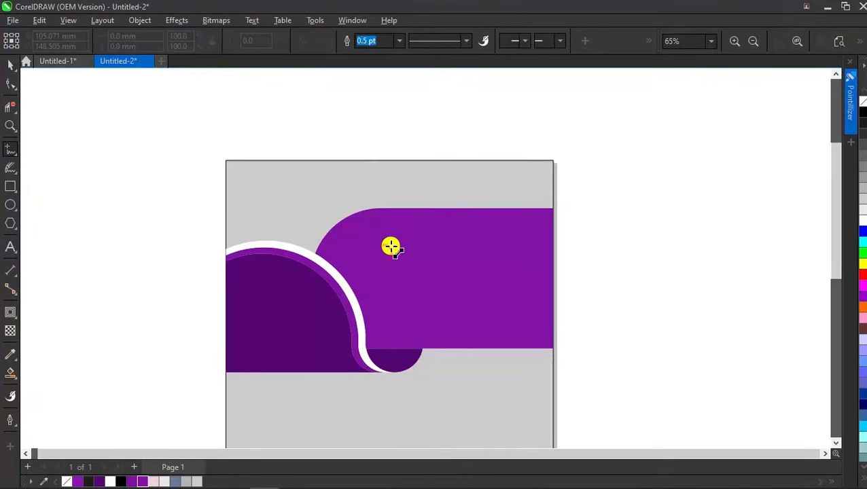
click(391, 248)
ctrl+click(475, 128)
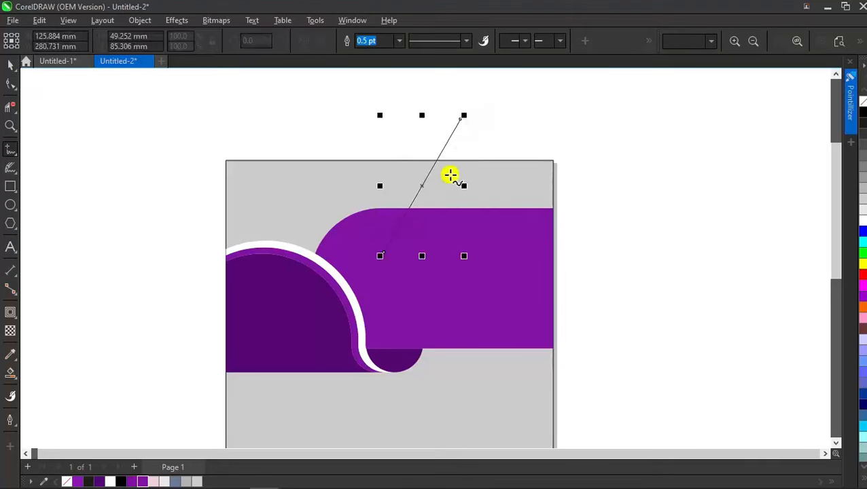
scroll(443, 185, up, 1)
key(space)
Place two copies of the diagonal line to its right, one close beside it and one farther away
scroll(425, 189, down, 1)
click(418, 190)
drag(418, 189, 424, 189)
drag(440, 197, 449, 196)
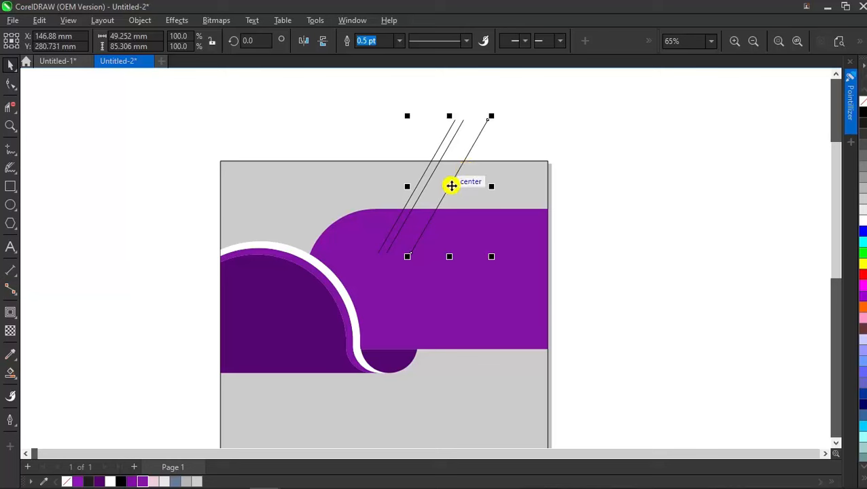
Copy the closely spaced pair of diagonal lines to the right, near the page's upper-right corner
click(421, 119)
drag(437, 127, 461, 135)
drag(422, 187, 540, 192)
click(658, 173)
scroll(518, 174, down, 1)
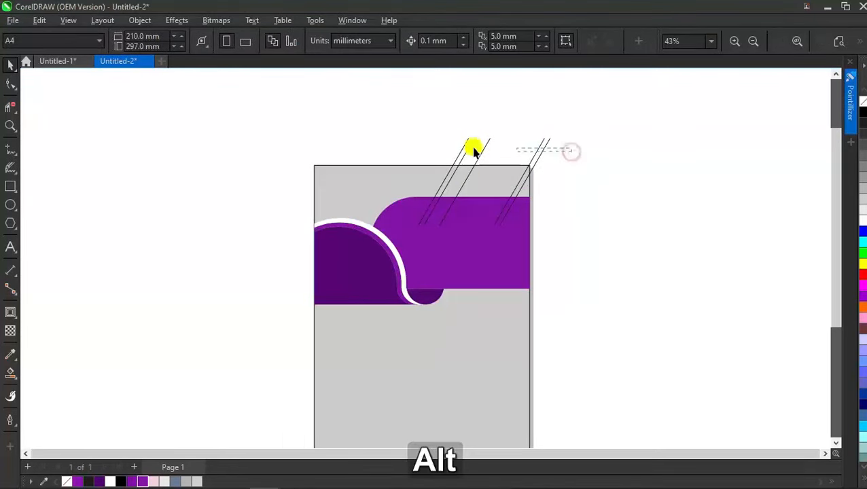
Select all the diagonal lines without the page background and group them
drag(474, 149, 415, 143)
click(748, 160)
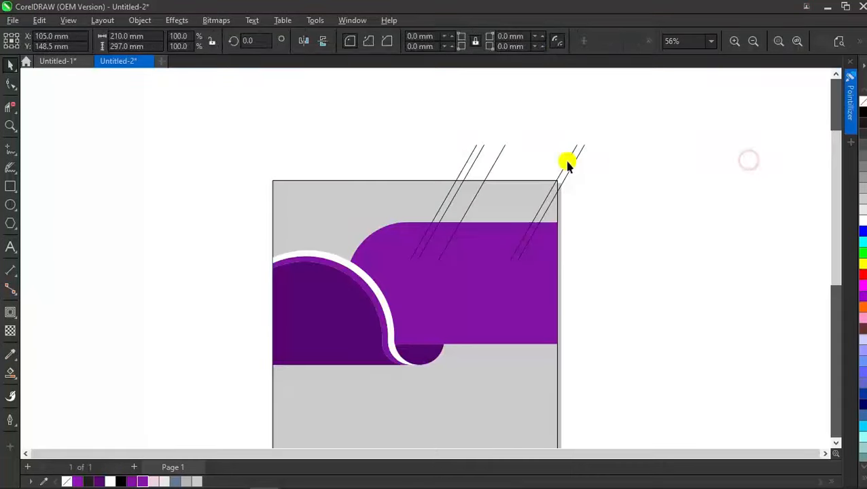
drag(447, 127, 645, 173)
key(ctrl+g)
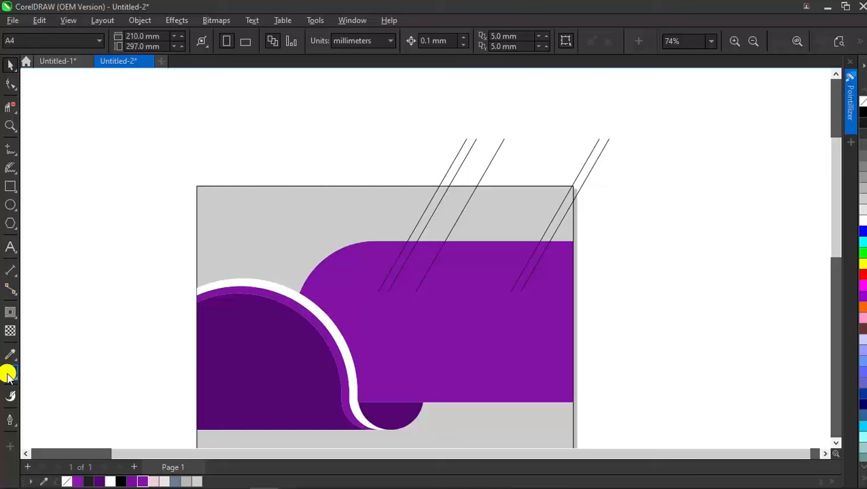
Smart Fill the bands between the diagonal lines above the purple panel with blue-grey
click(10, 374)
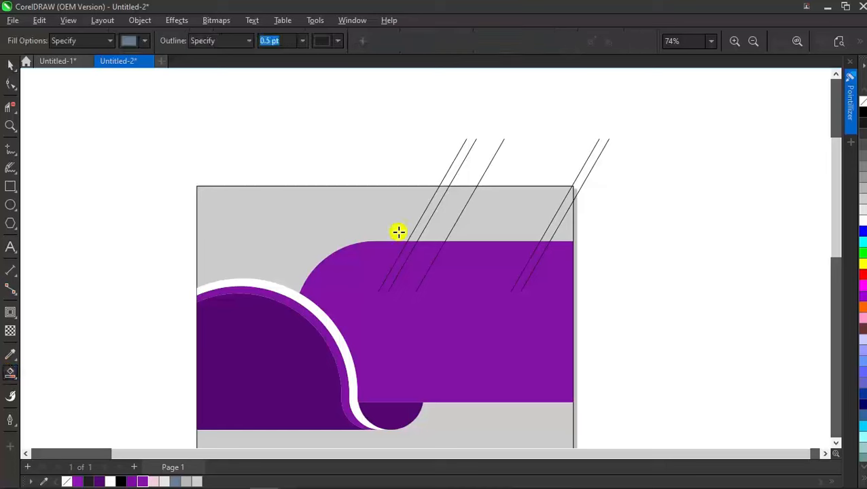
click(445, 204)
click(541, 211)
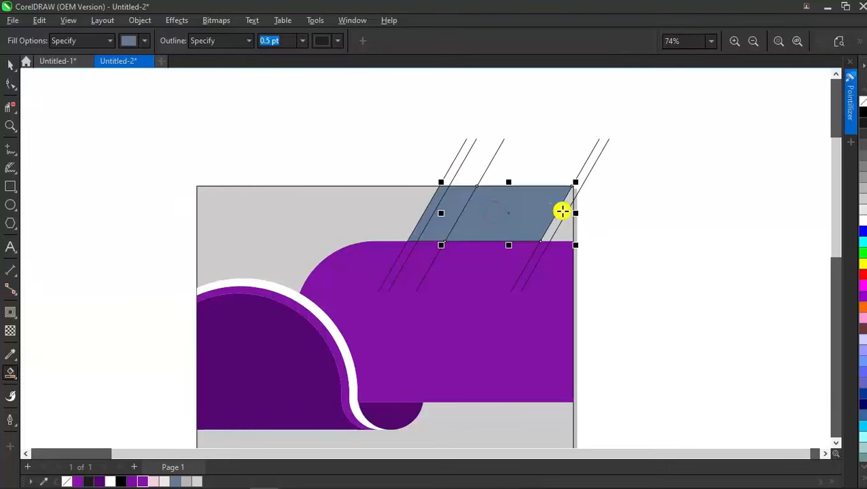
click(562, 211)
Delete the group of diagonal guide lines, keeping the filled bands
scroll(607, 183, down, 3)
key(space)
click(460, 167)
key(Delete)
Fill the thin leftmost diagonal band with white
scroll(476, 180, up, 3)
click(411, 201)
click(862, 220)
scroll(489, 210, up, 2)
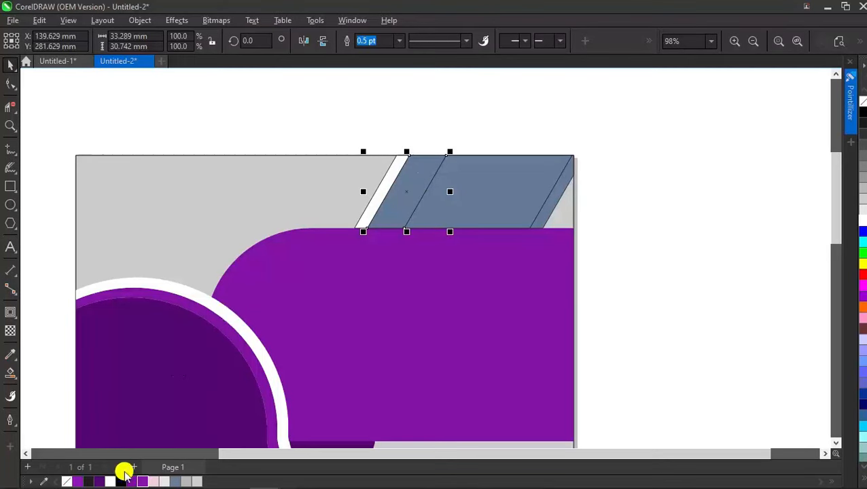
Try a bright purple and a near-black fill on the band beside the white strip
click(140, 481)
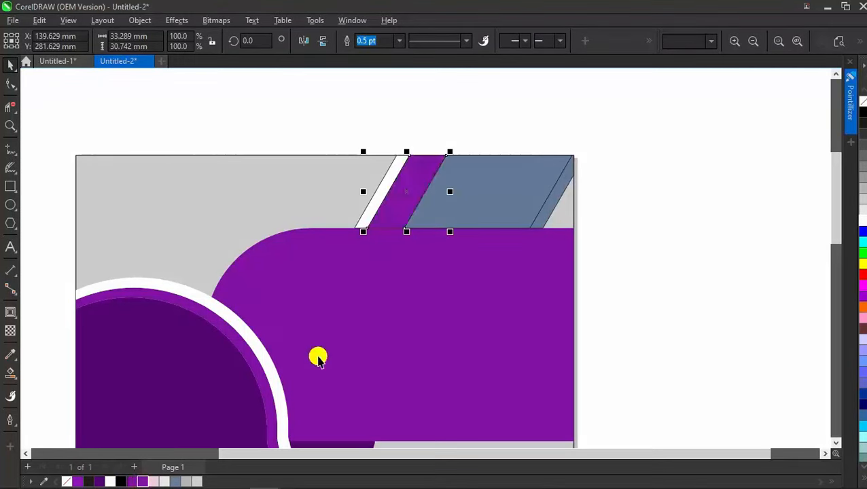
scroll(355, 318, down, 2)
scroll(401, 217, up, 1)
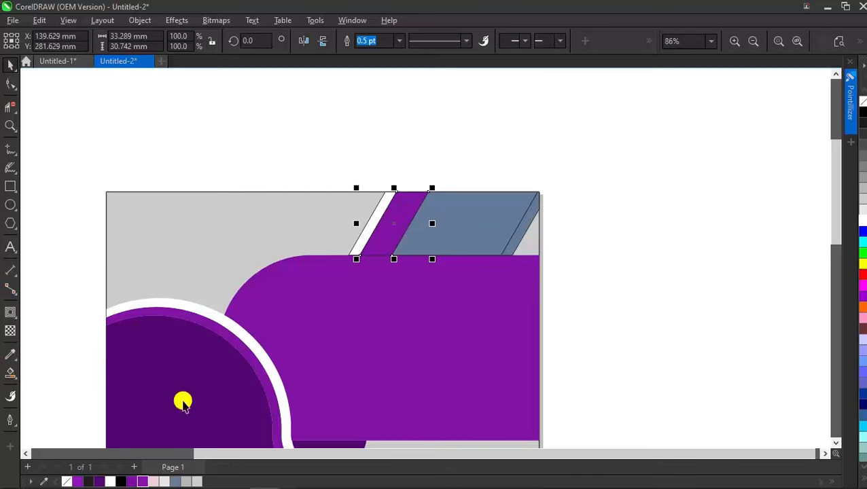
click(90, 479)
click(356, 141)
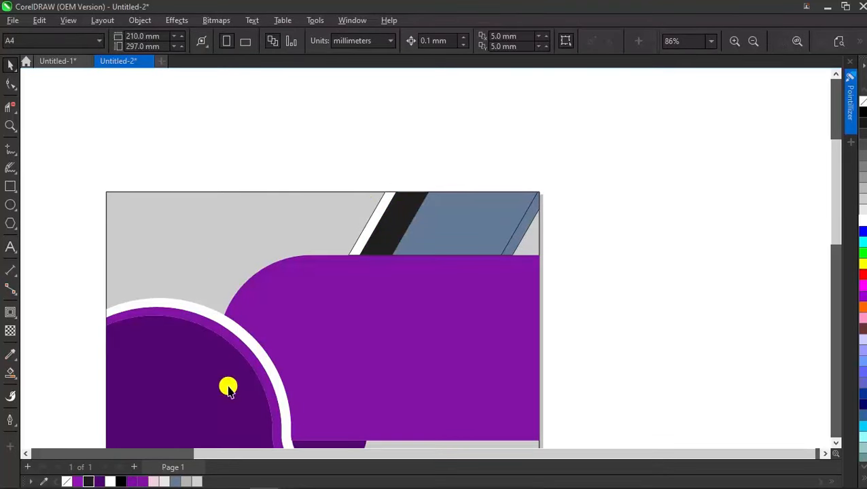
Fill the band beside the white strip with dark purple and the wide diagonal band with bright purple
click(404, 214)
click(100, 480)
click(82, 364)
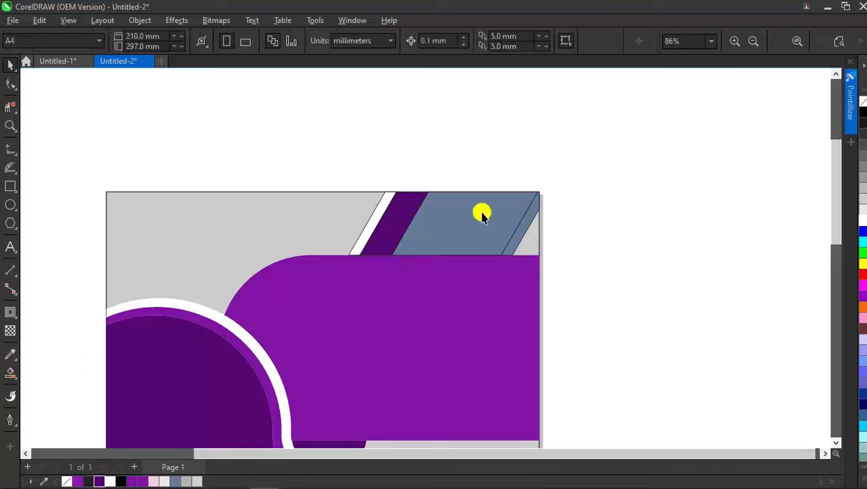
click(481, 215)
click(141, 480)
click(493, 110)
Fill the thin rightmost diagonal band with white and remove the outlines of the diagonal bands
click(535, 225)
click(857, 223)
click(645, 151)
scroll(645, 151, down, 1)
click(543, 203)
click(672, 158)
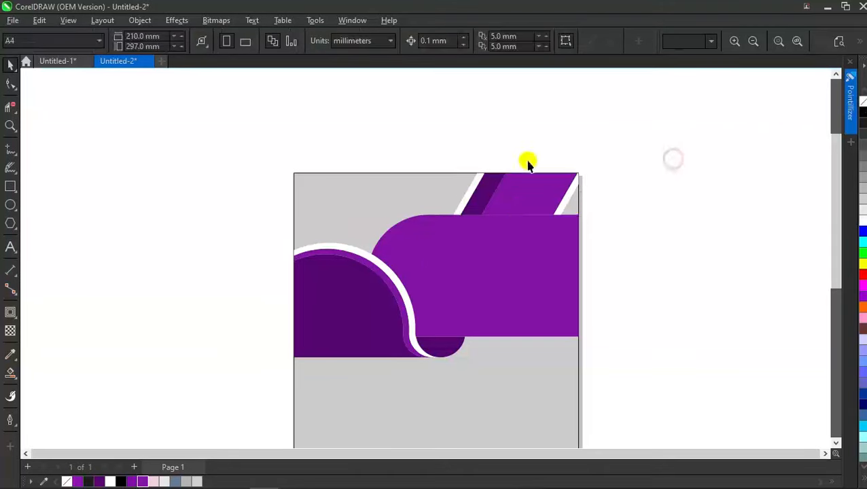
Apply a horizontal linear fountain fill across the wide purple band with Interactive Fill and skew it parallel to the band's slanted edge
scroll(530, 171, up, 2)
click(474, 214)
scroll(471, 213, down, 1)
key(g)
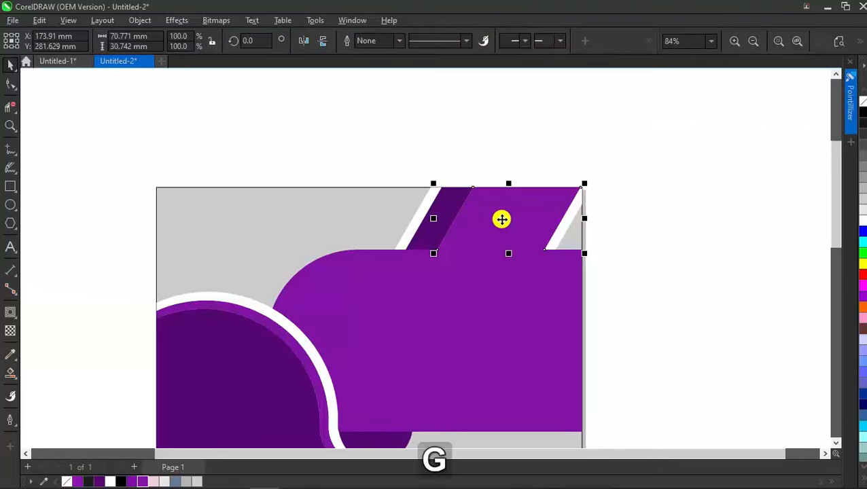
click(10, 373)
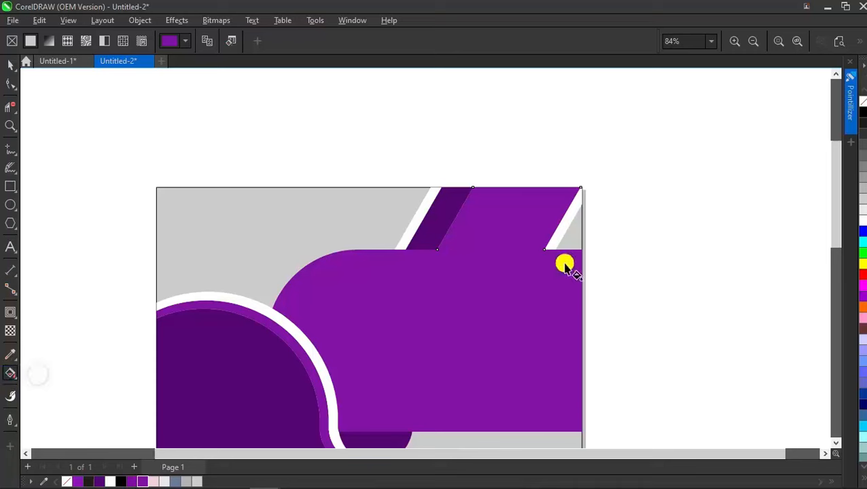
drag(455, 221, 560, 220)
drag(453, 114, 498, 144)
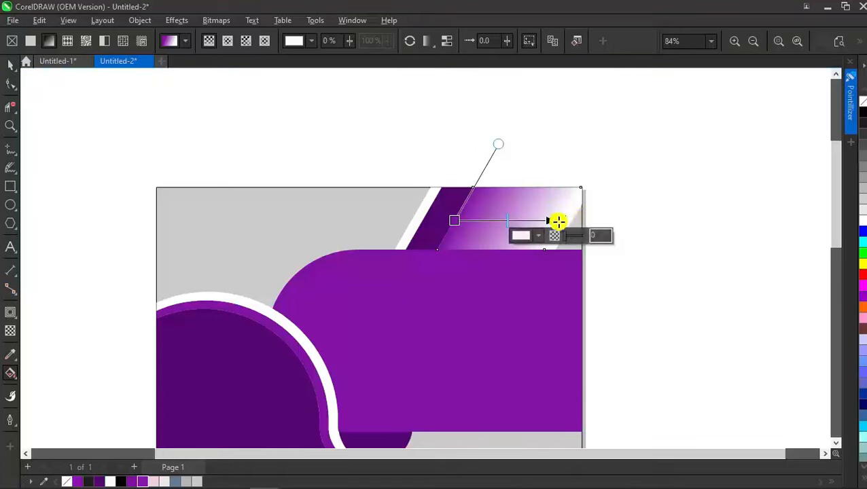
Set the gradient's end colour to black and extend its end point beyond the page's right edge
click(862, 114)
scroll(475, 214, down, 1)
drag(490, 217, 534, 217)
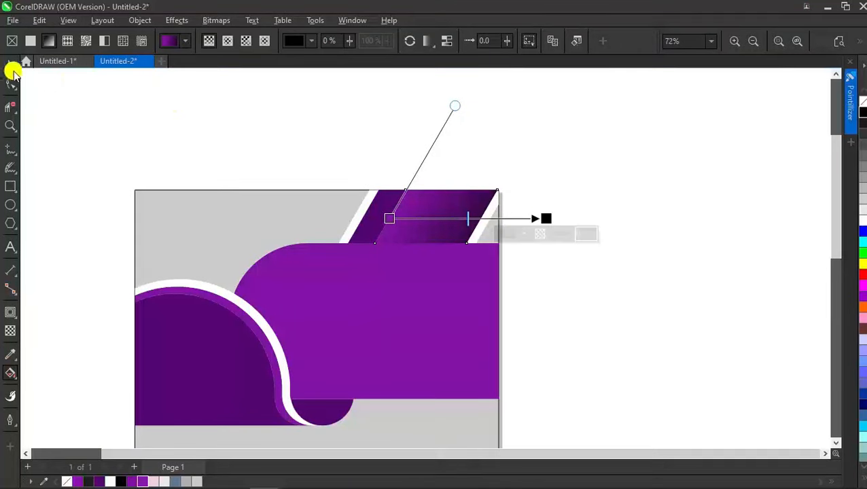
click(11, 63)
click(405, 133)
Select every object, including the page background, and remove the outlines
scroll(536, 207, down, 3)
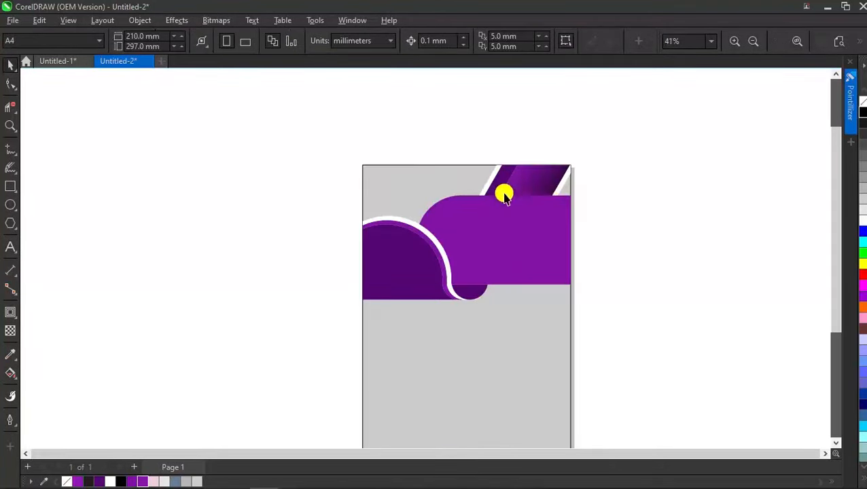
scroll(504, 196, down, 2)
drag(617, 130, 332, 400)
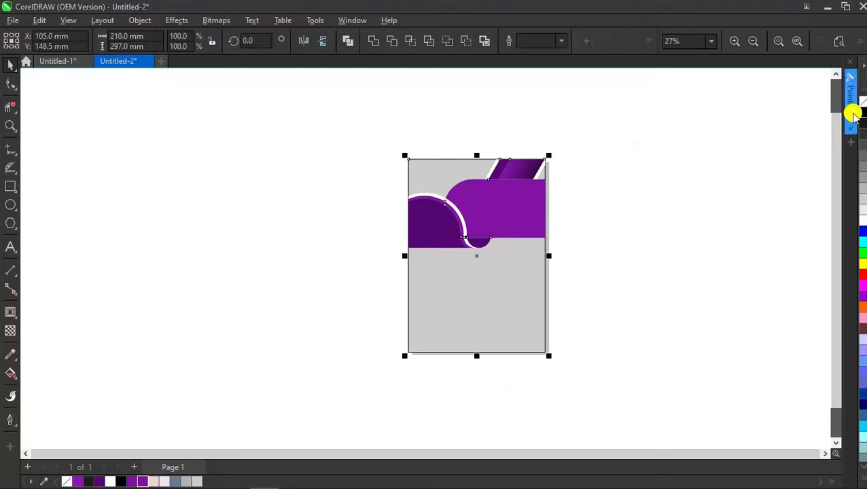
right_click(863, 101)
click(783, 165)
scroll(554, 253, up, 2)
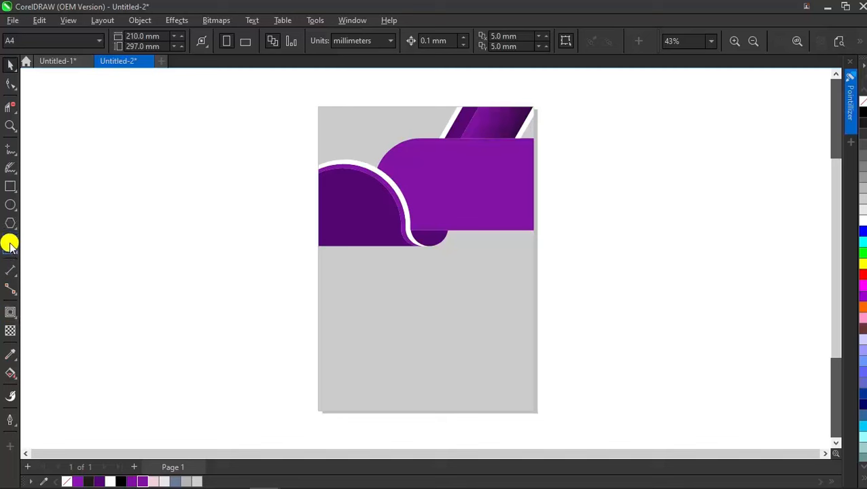
Draw a rectangle about 54 by 73 mm on the page's lower left and round its corners to about 4.3 mm
click(9, 188)
drag(333, 285, 389, 359)
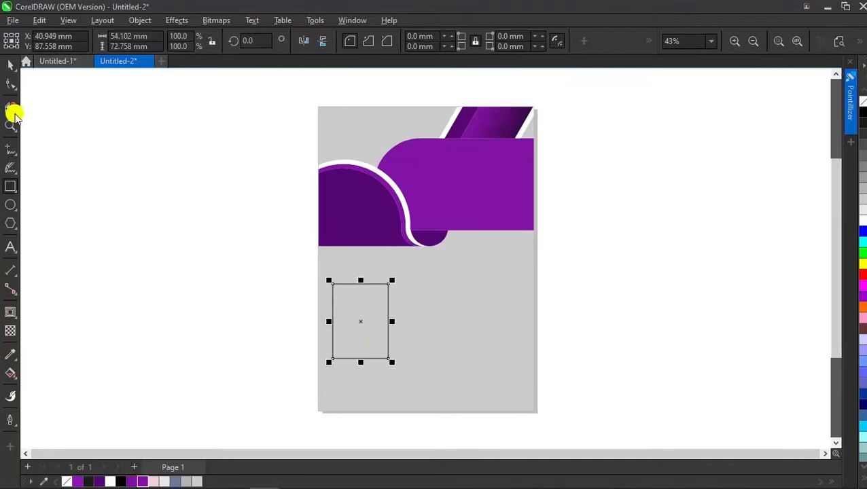
click(10, 83)
scroll(269, 275, up, 2)
drag(358, 289, 367, 294)
click(10, 65)
click(122, 171)
scroll(229, 248, down, 3)
click(333, 289)
scroll(317, 298, up, 1)
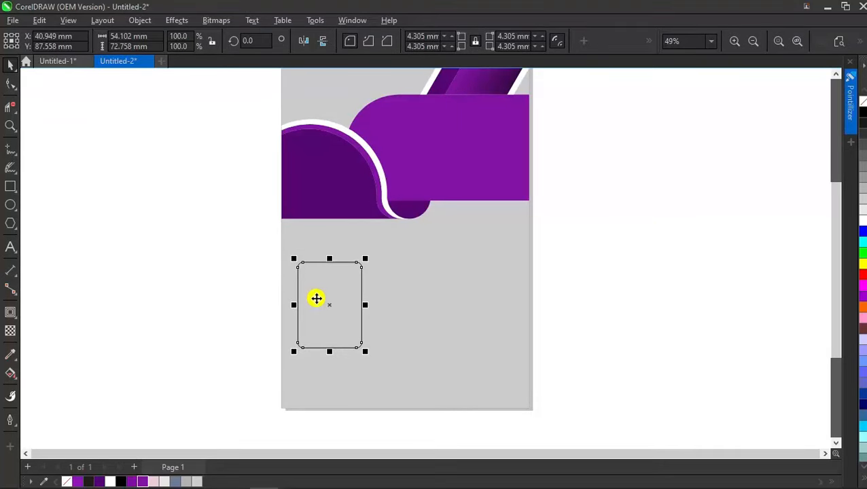
click(208, 303)
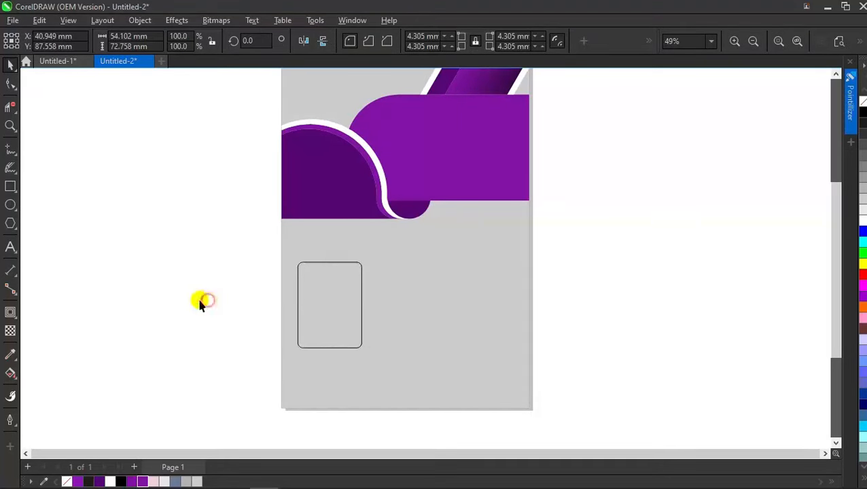
Draw a horizontal line about 54 mm long across the lower part of the rounded rectangle, from side to side
click(10, 148)
click(296, 322)
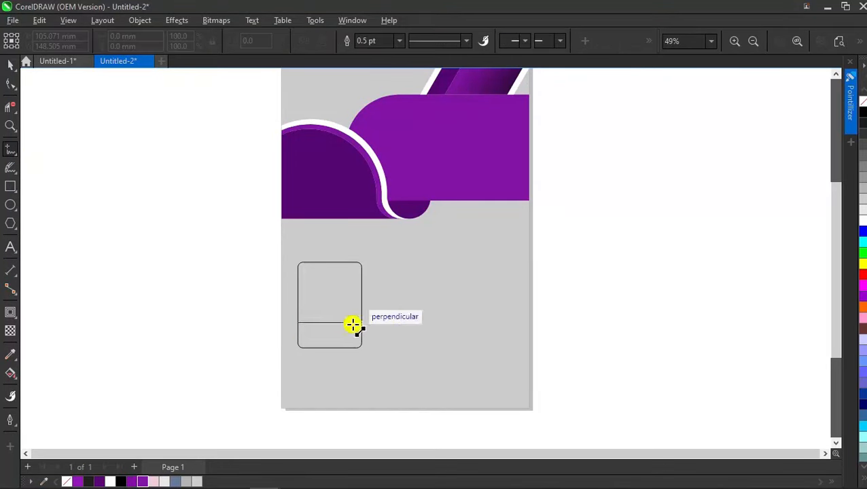
click(361, 324)
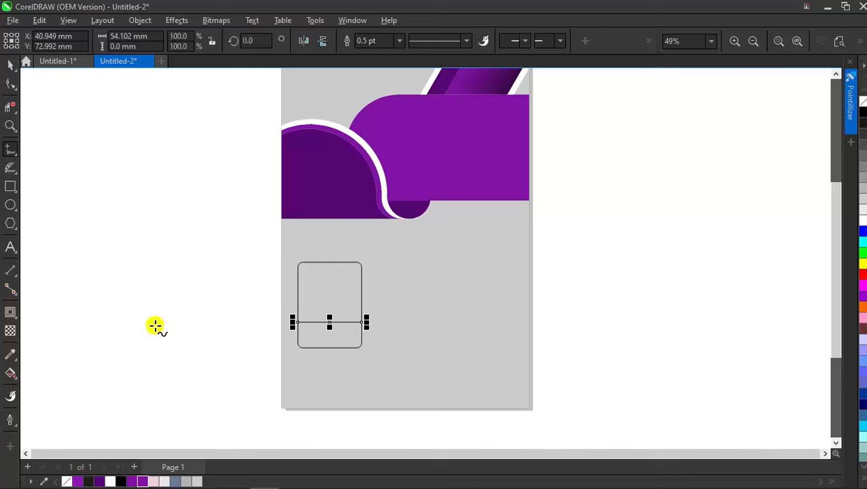
key(space)
Smart Fill the rounded rectangle's areas below and above the dividing line with blue-grey
click(10, 354)
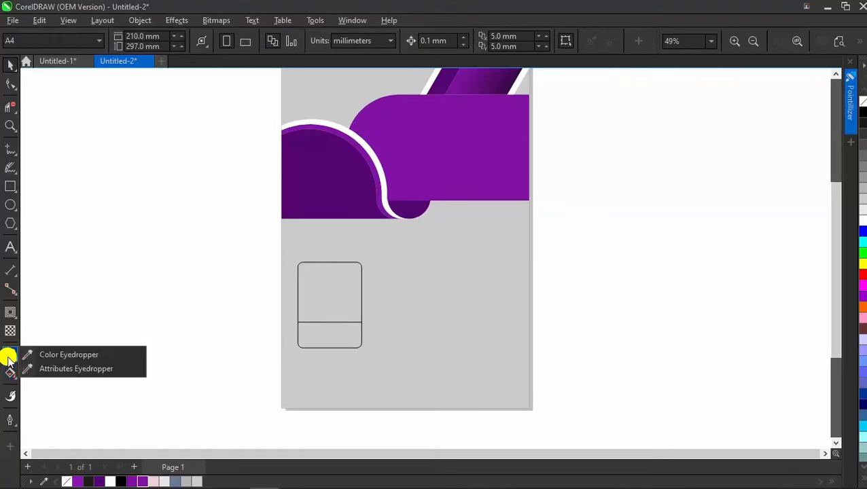
click(11, 373)
click(68, 387)
click(333, 333)
click(329, 292)
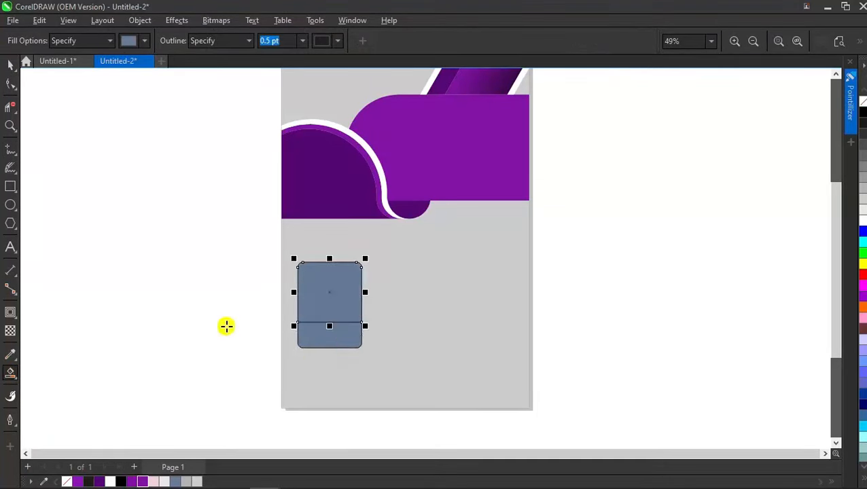
key(space)
Fill the card's lower strip with dark purple and its upper part with bright purple
click(312, 342)
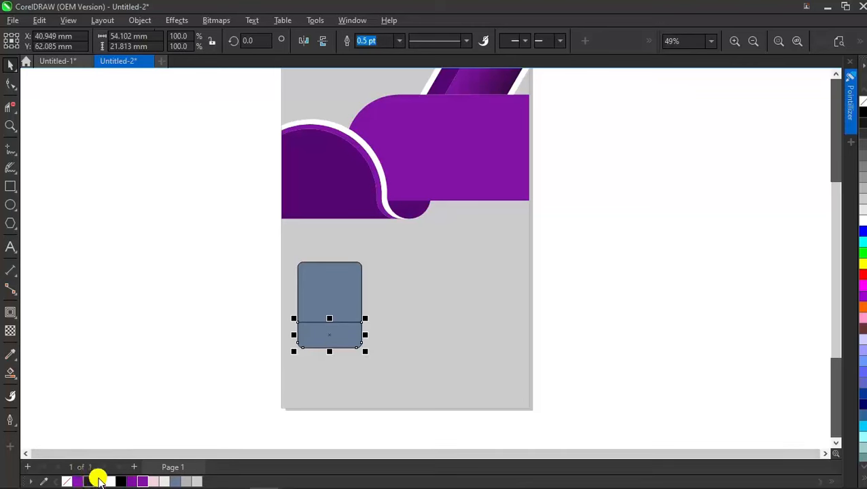
click(93, 479)
click(107, 401)
click(344, 310)
click(142, 480)
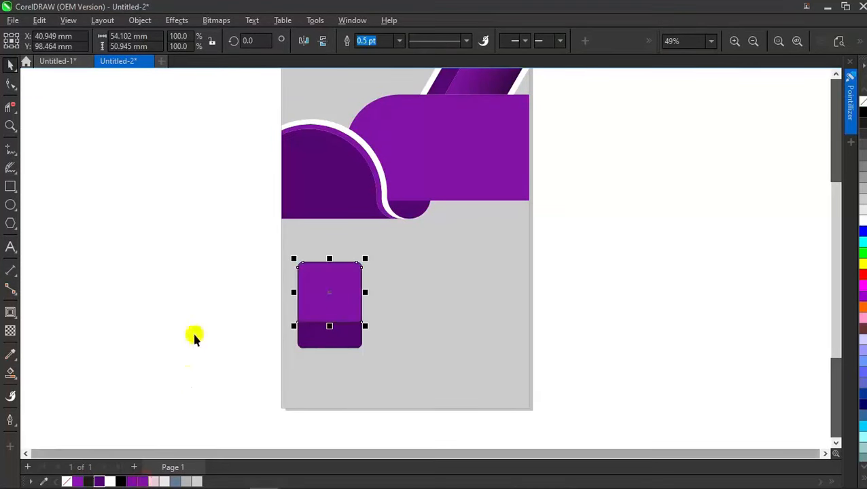
Remove the outlines of both card parts and group the card
shift+click(343, 331)
right_click(863, 100)
click(668, 215)
drag(252, 248, 404, 376)
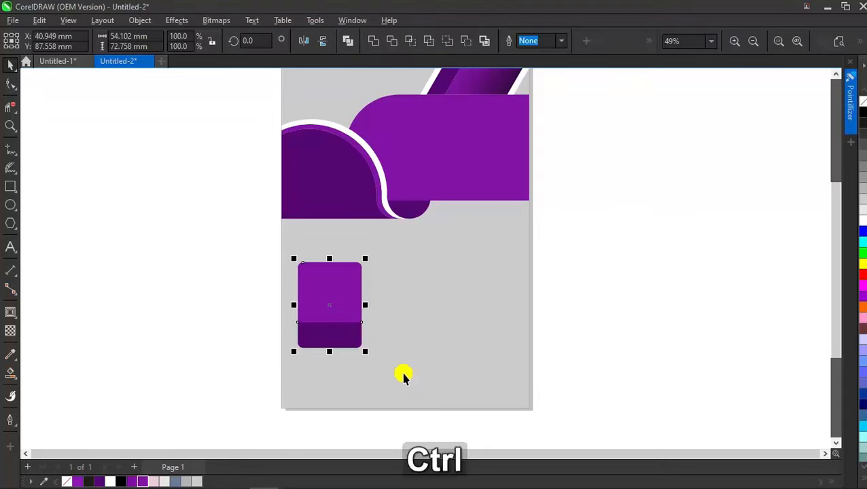
key(ctrl+g)
Place two evenly spaced copies of the card to its right and group the three cards
drag(339, 315, 409, 312)
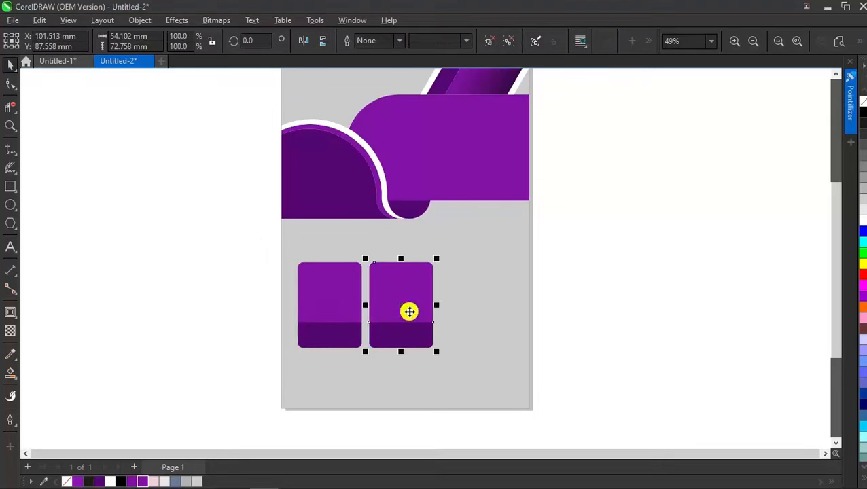
key(ctrl+d)
drag(617, 236, 292, 360)
right_click(403, 318)
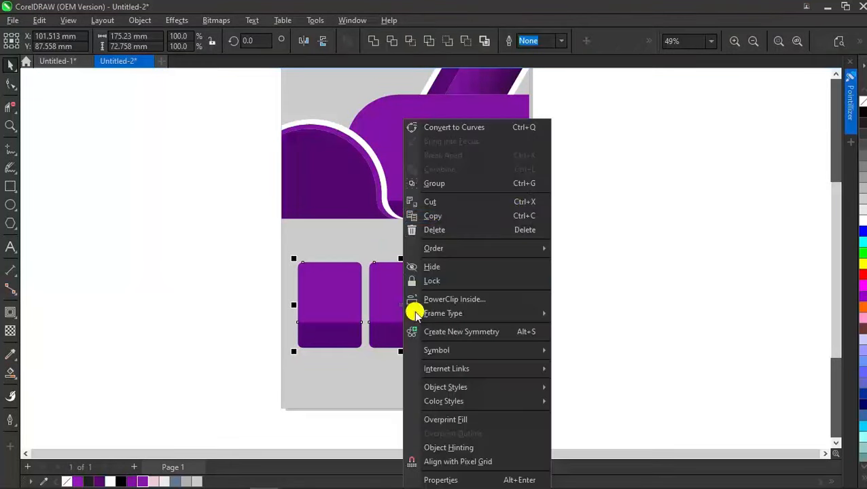
click(518, 184)
Centre the row of cards horizontally on the page background
shift+click(477, 380)
key(c)
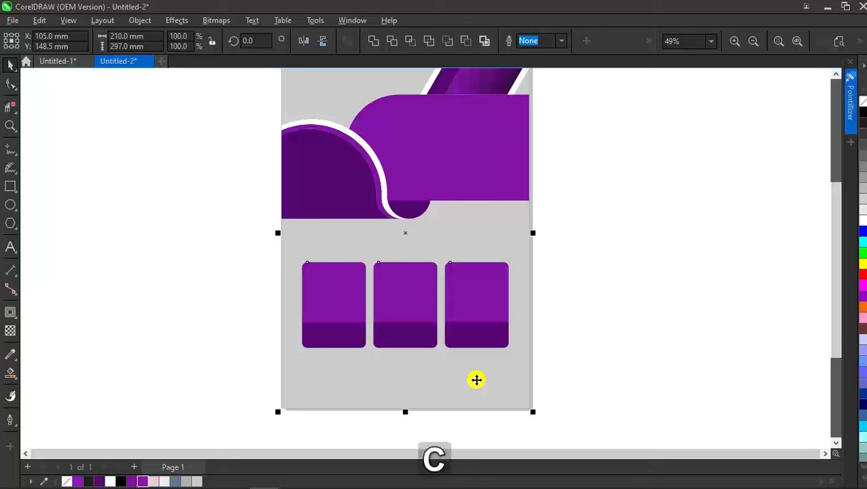
click(624, 279)
scroll(550, 302, down, 2)
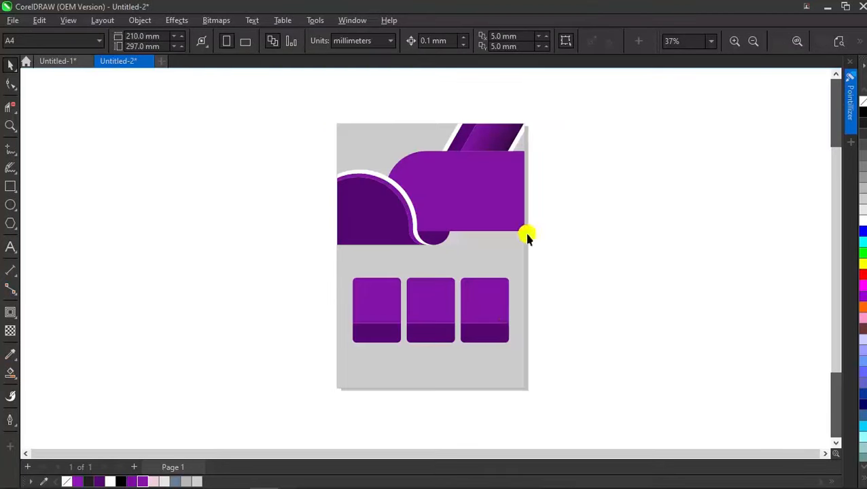
Fit the whole layout in the view and show it in Full-screen Preview
drag(583, 103, 245, 414)
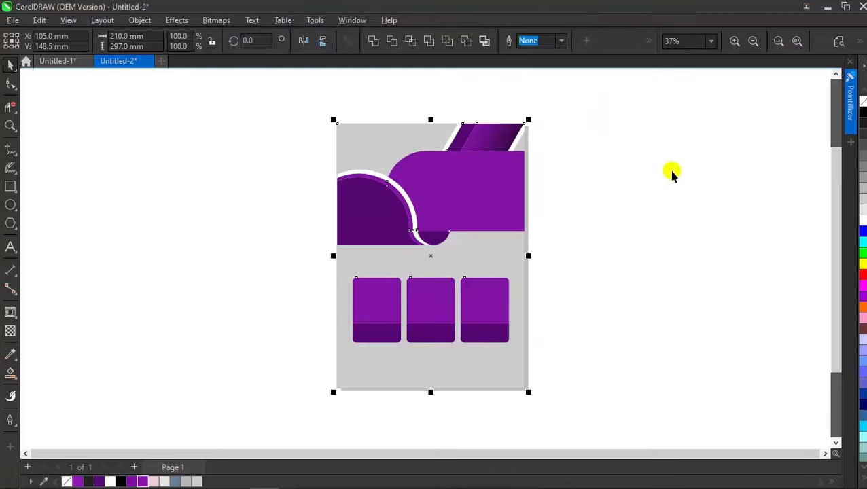
click(778, 41)
click(638, 145)
right_click(629, 143)
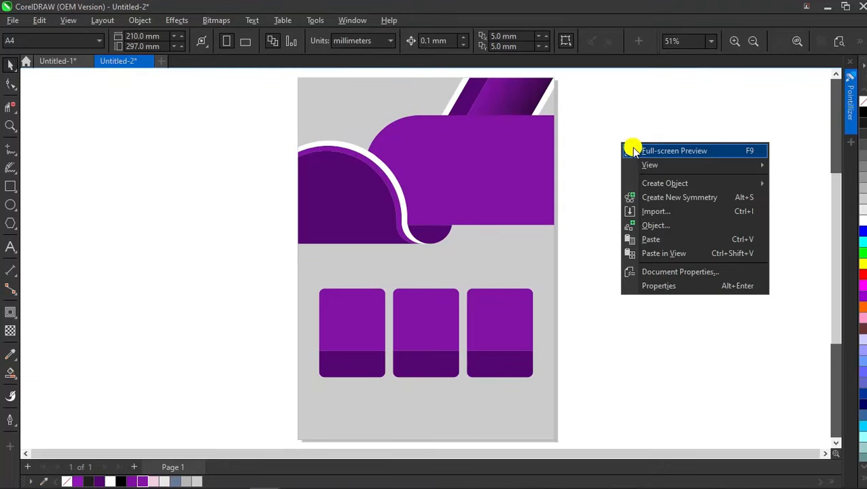
click(636, 147)
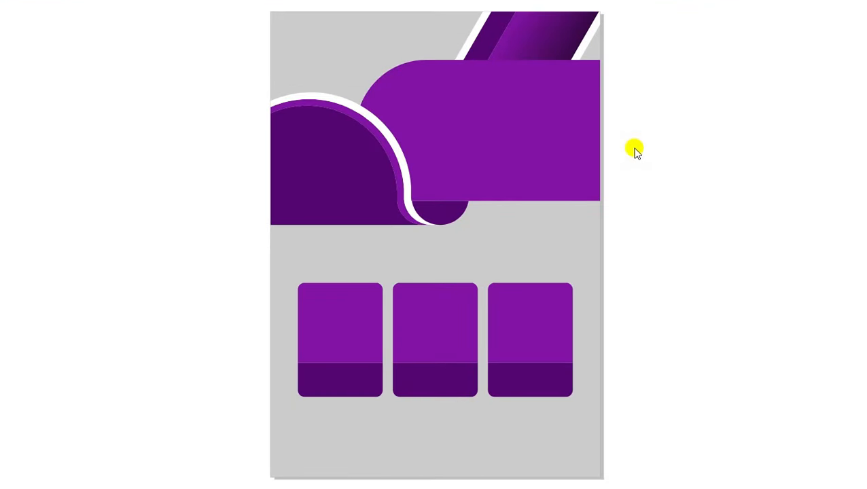